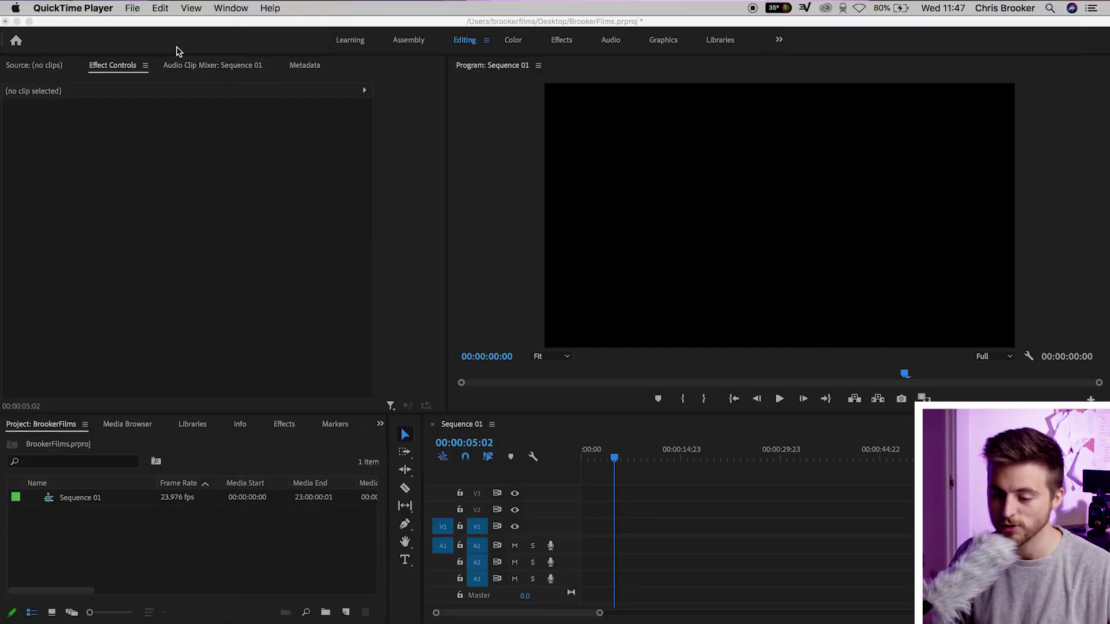
Step: Switch to Premiere Pro, showing the BrookerFilms project with the empty Sequence 01
{"action": "left_click", "coordinate": [672, 537]}
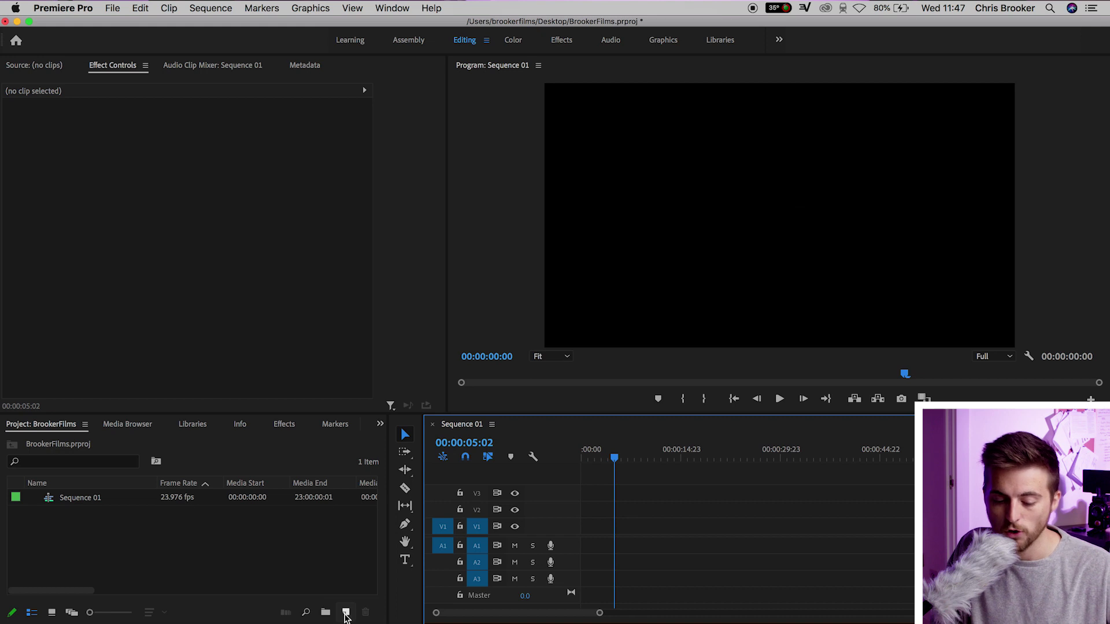
Step: Create a new 1920×1080 Black Video item in the Project panel
{"action": "left_click", "coordinate": [346, 612]}
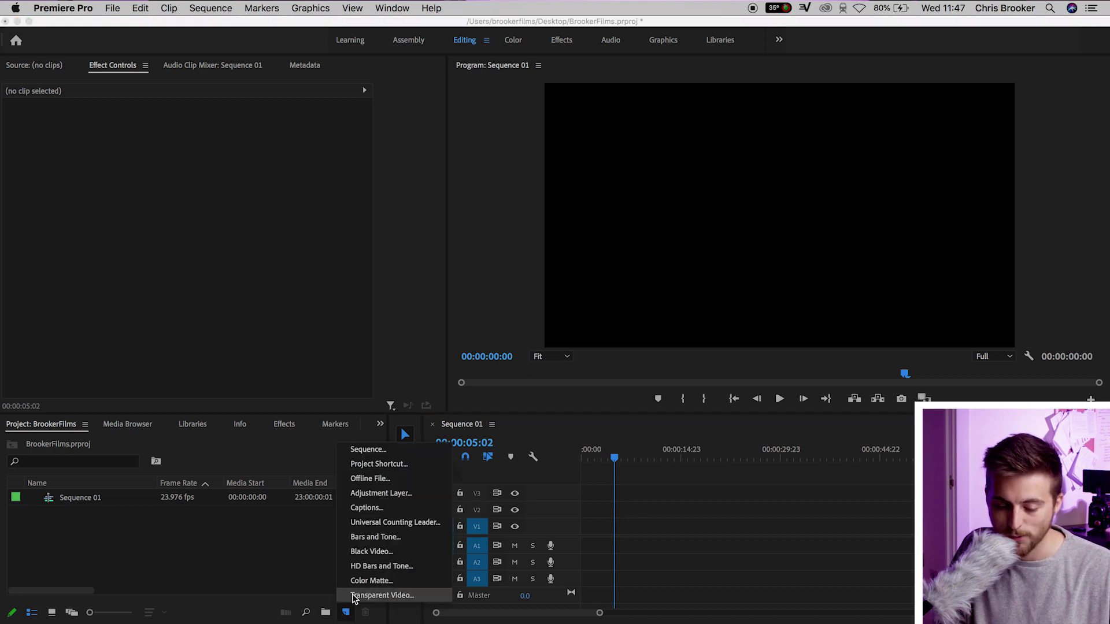
{"action": "left_click", "coordinate": [376, 552]}
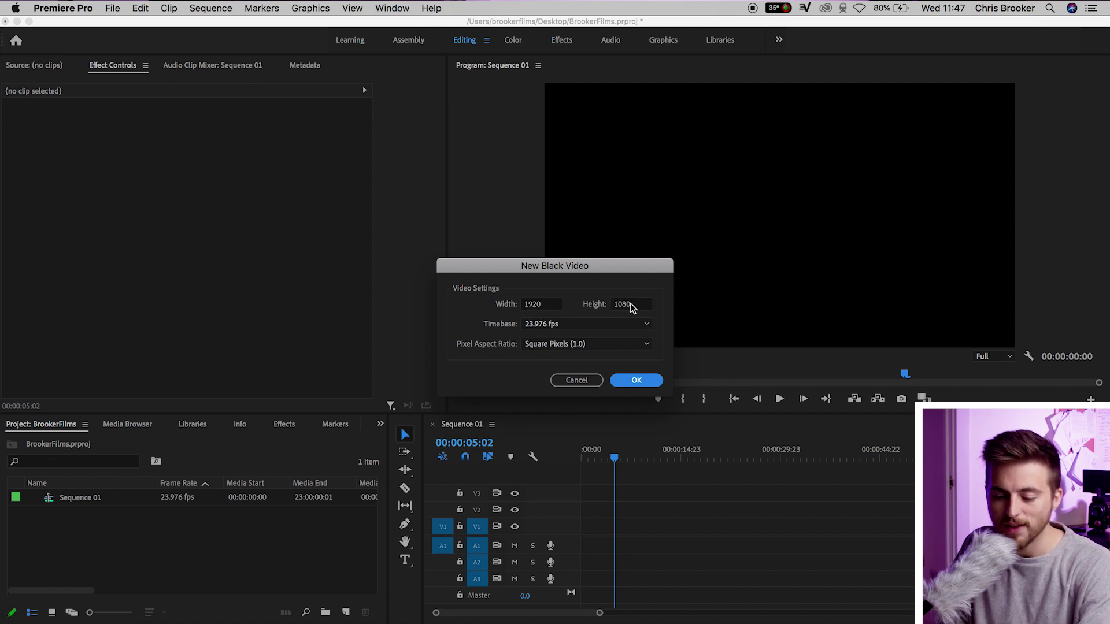
{"action": "key", "text": "Return"}
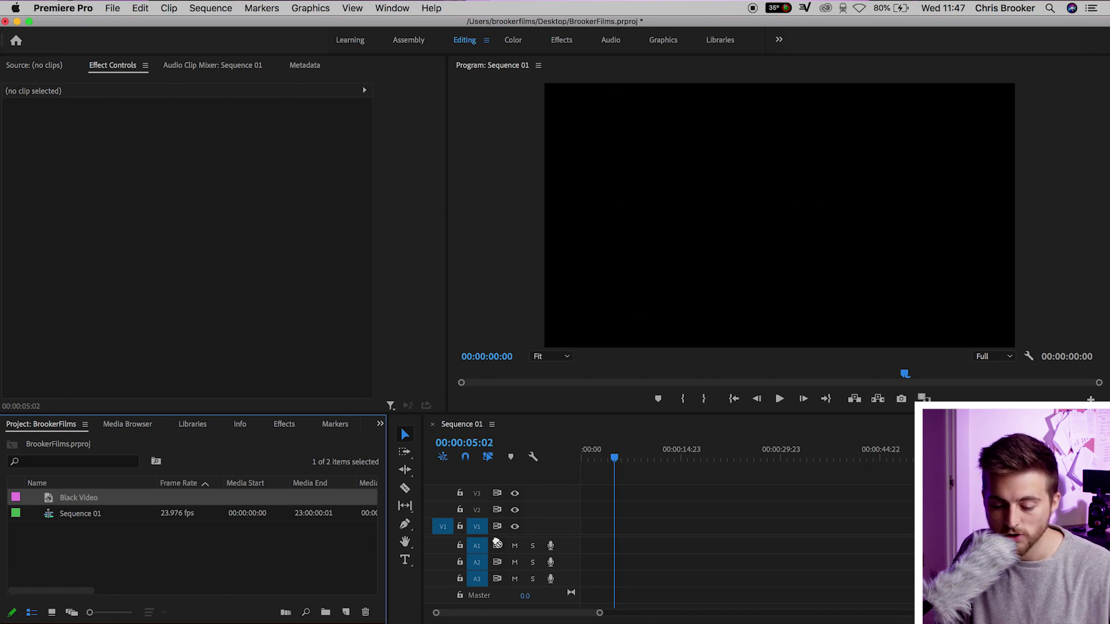
Step: Place the Black Video at the start of V1 and lengthen it to about 00:00:09:19
{"action": "left_click_drag", "start_coordinate": [496, 542], "coordinate": [592, 527]}
{"action": "left_click", "coordinate": [601, 457]}
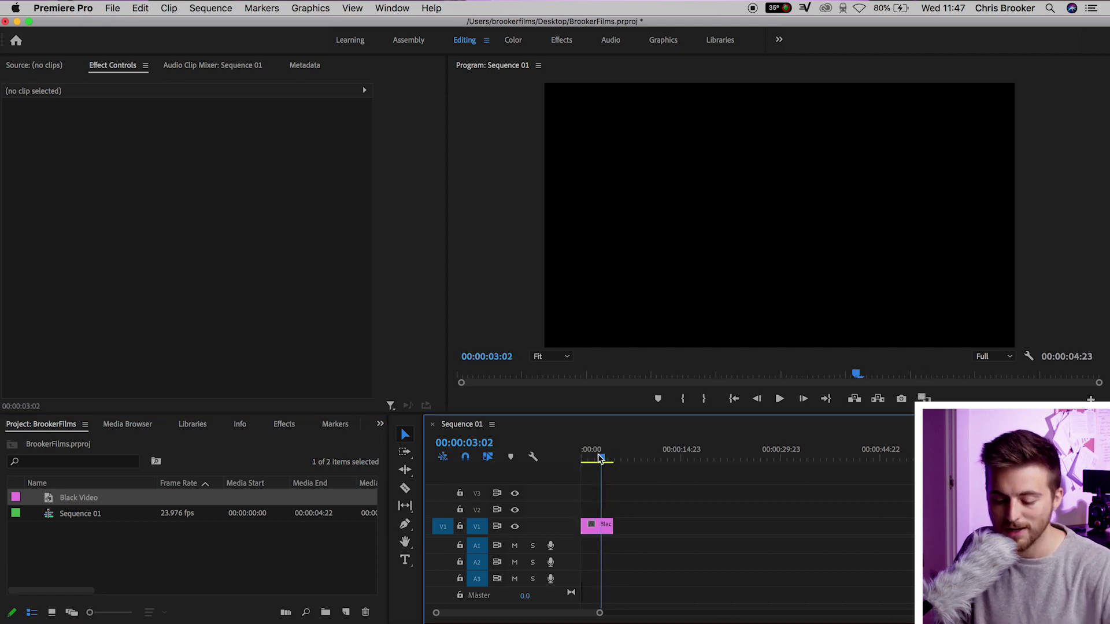
{"action": "left_click_drag", "start_coordinate": [600, 458], "coordinate": [560, 467]}
{"action": "key", "text": "backslash"}
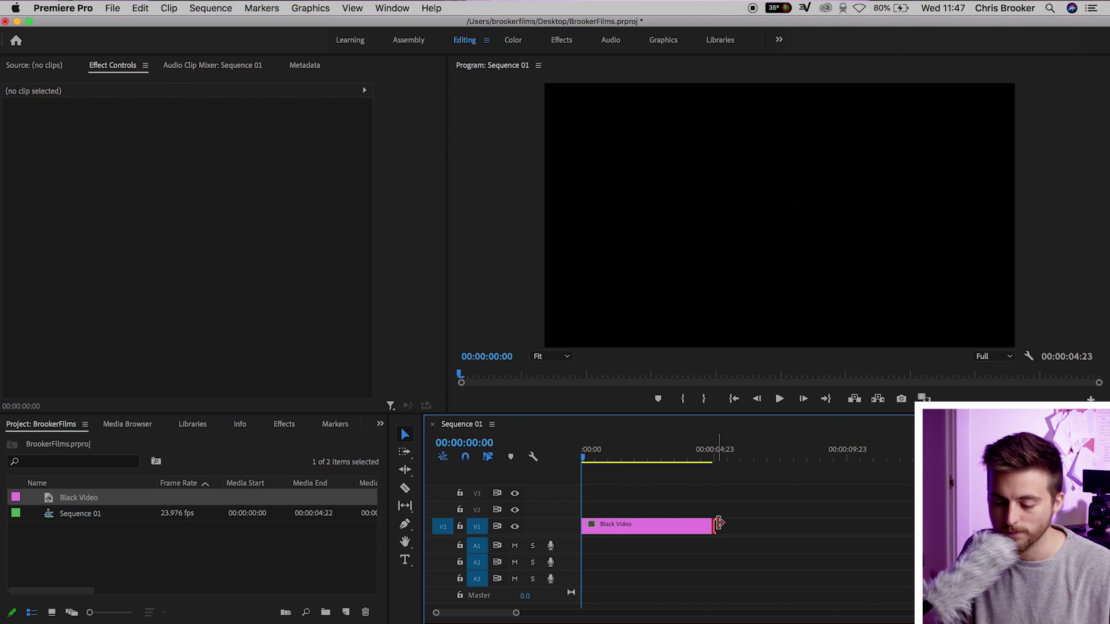
{"action": "left_click_drag", "start_coordinate": [713, 524], "coordinate": [847, 513]}
{"action": "left_click_drag", "start_coordinate": [846, 455], "coordinate": [615, 457]}
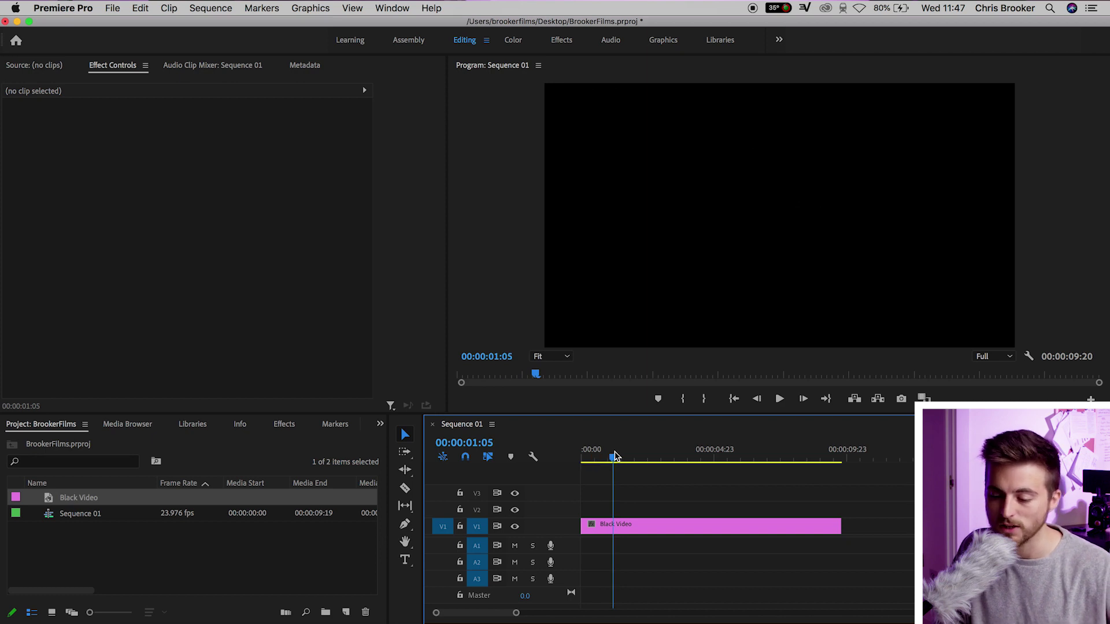
Step: Search the Effects panel for the Tint effect
{"action": "left_click", "coordinate": [284, 427]}
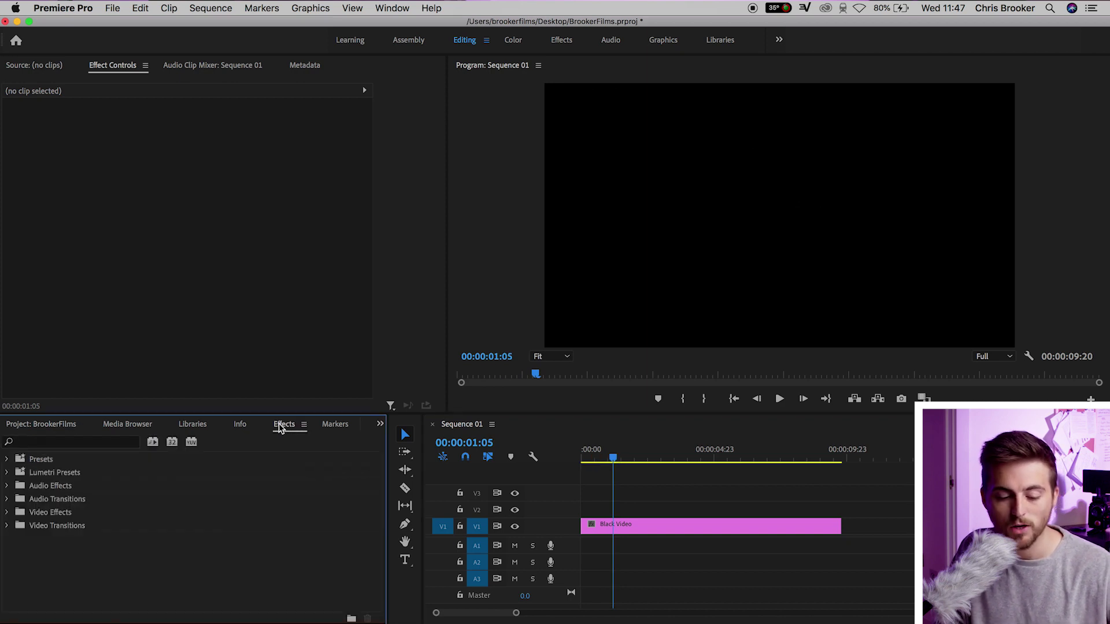
{"action": "left_click", "coordinate": [66, 443]}
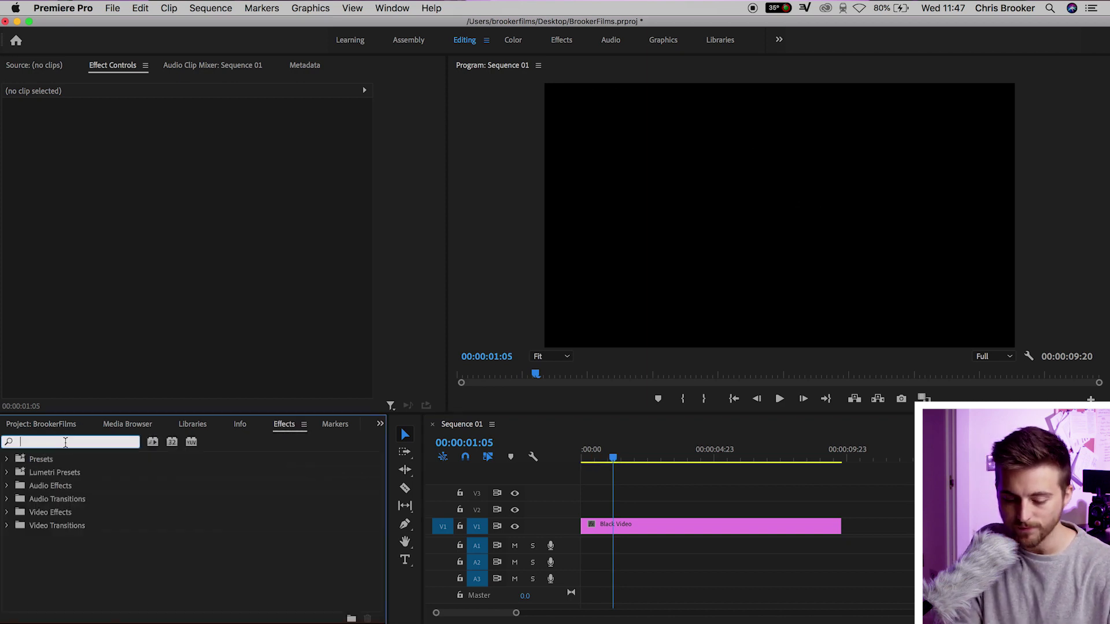
{"action": "type", "text": "tint"}
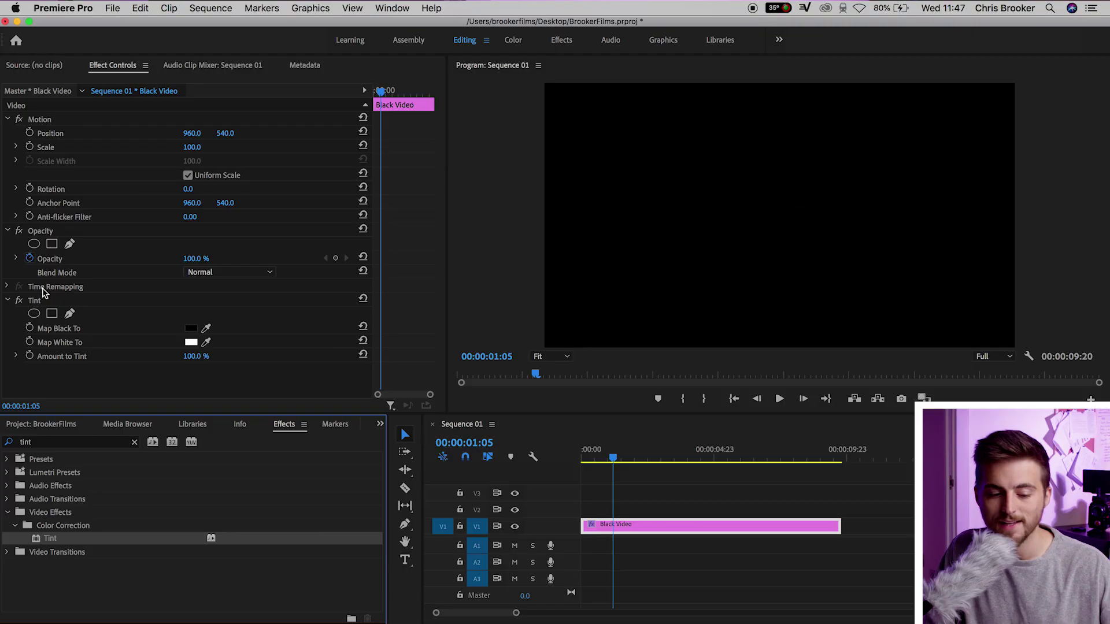
Step: Apply Tint to the black clip and set Map Black To aqua-blue #00A6FF
{"action": "left_click", "coordinate": [58, 300]}
{"action": "left_click", "coordinate": [72, 329]}
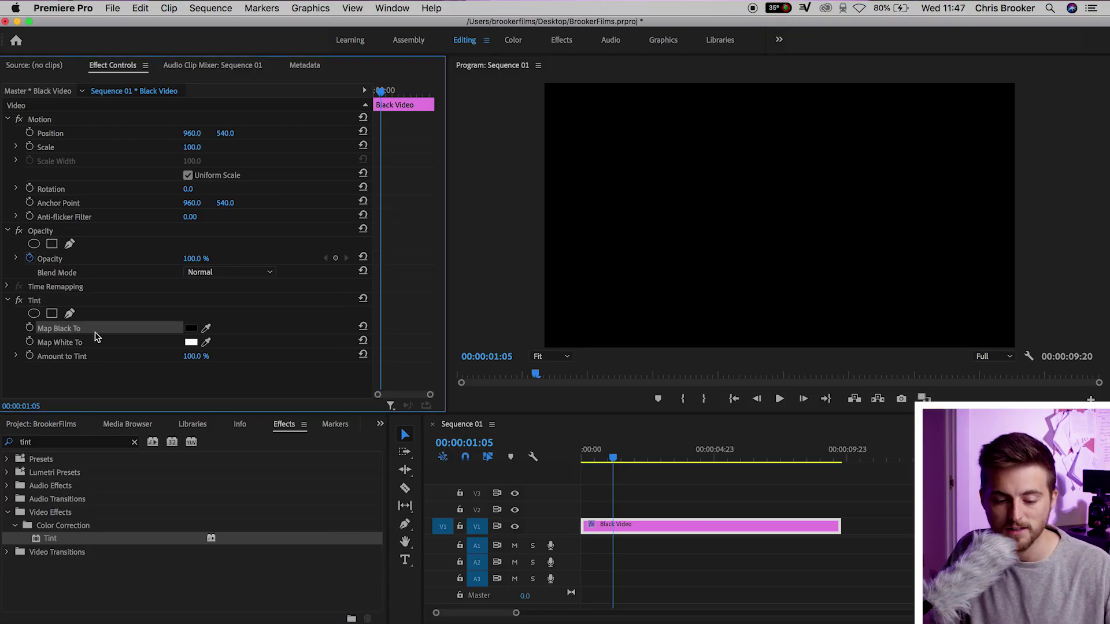
{"action": "left_click", "coordinate": [191, 333]}
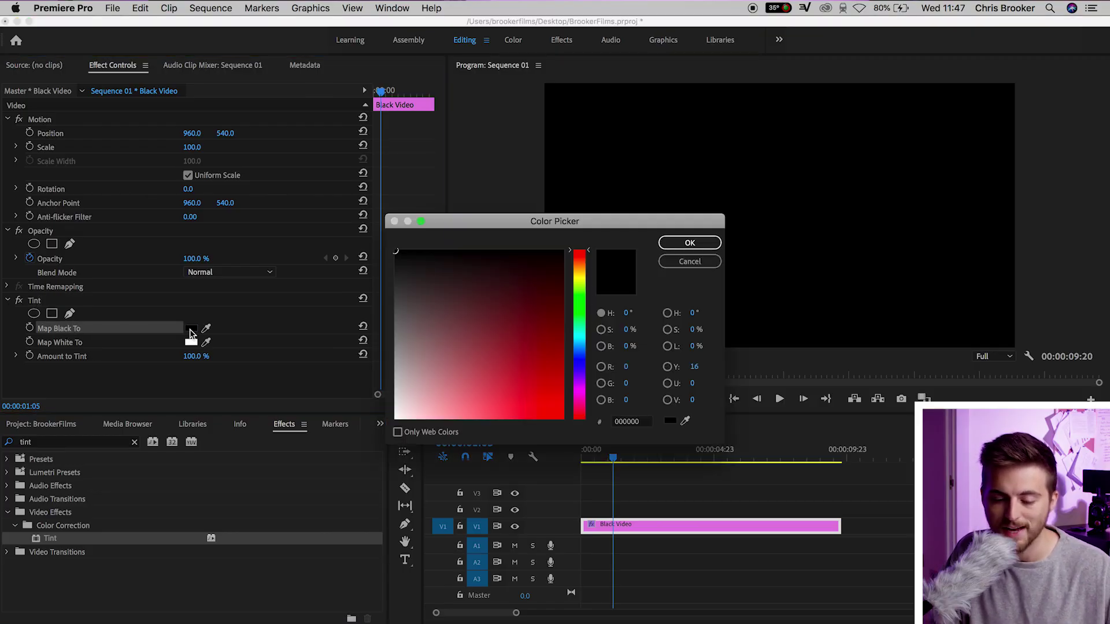
{"action": "left_click_drag", "start_coordinate": [580, 322], "coordinate": [578, 347]}
{"action": "left_click_drag", "start_coordinate": [558, 410], "coordinate": [603, 466]}
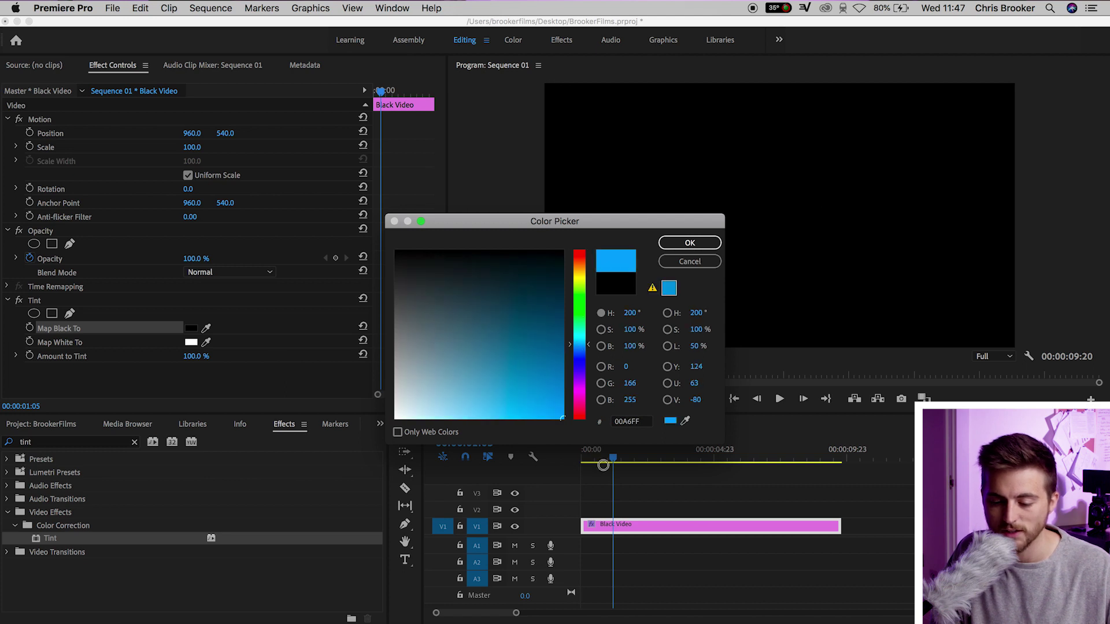
{"action": "left_click", "coordinate": [690, 244]}
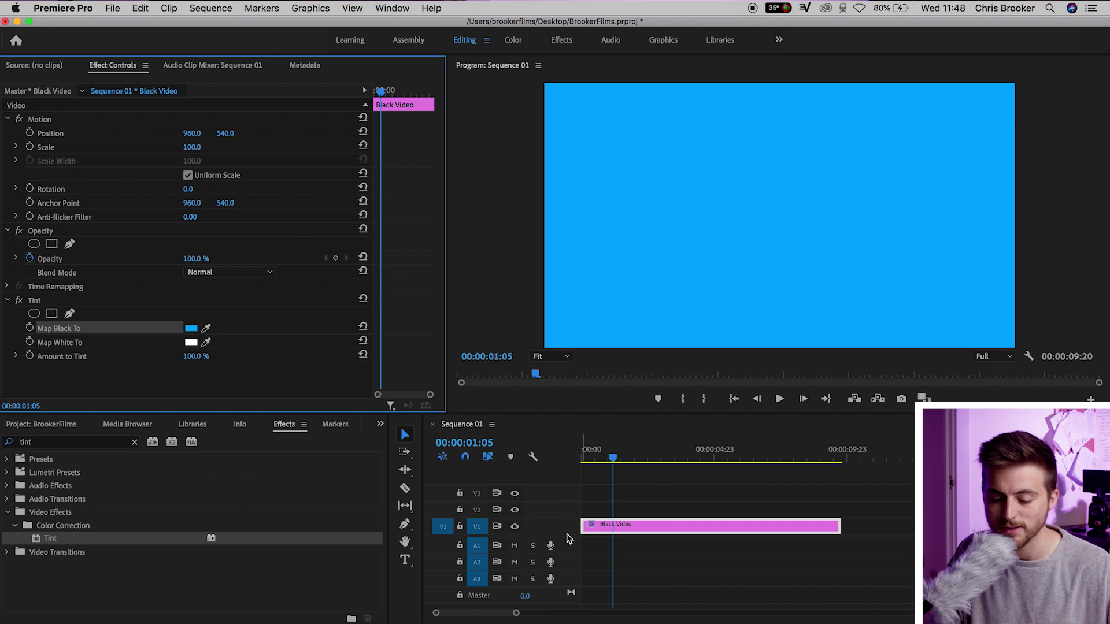
{"action": "left_click_drag", "start_coordinate": [566, 536], "coordinate": [566, 582]}
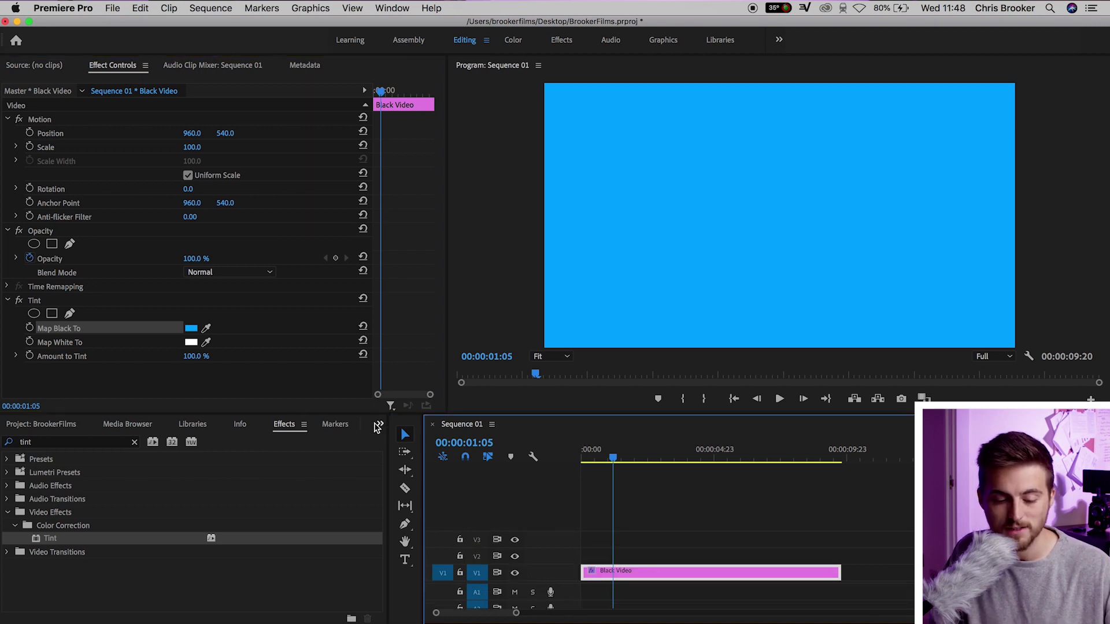
Step: Add a second Black Video on V2, trimmed to match the background clip
{"action": "left_click", "coordinate": [53, 426]}
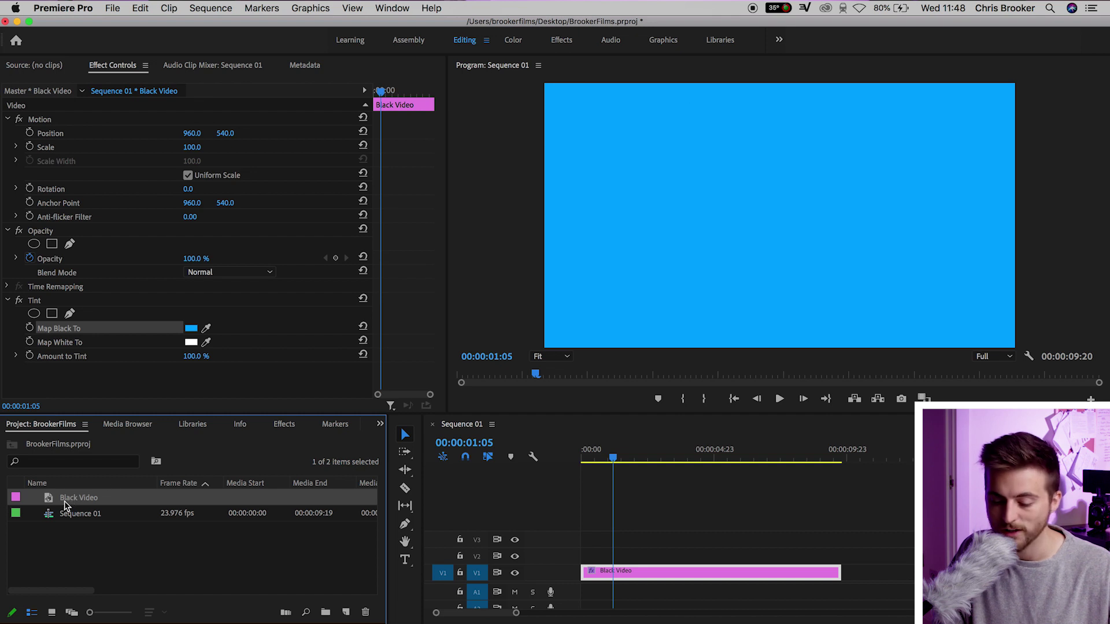
{"action": "left_click_drag", "start_coordinate": [65, 506], "coordinate": [545, 564]}
{"action": "left_click", "coordinate": [682, 557]}
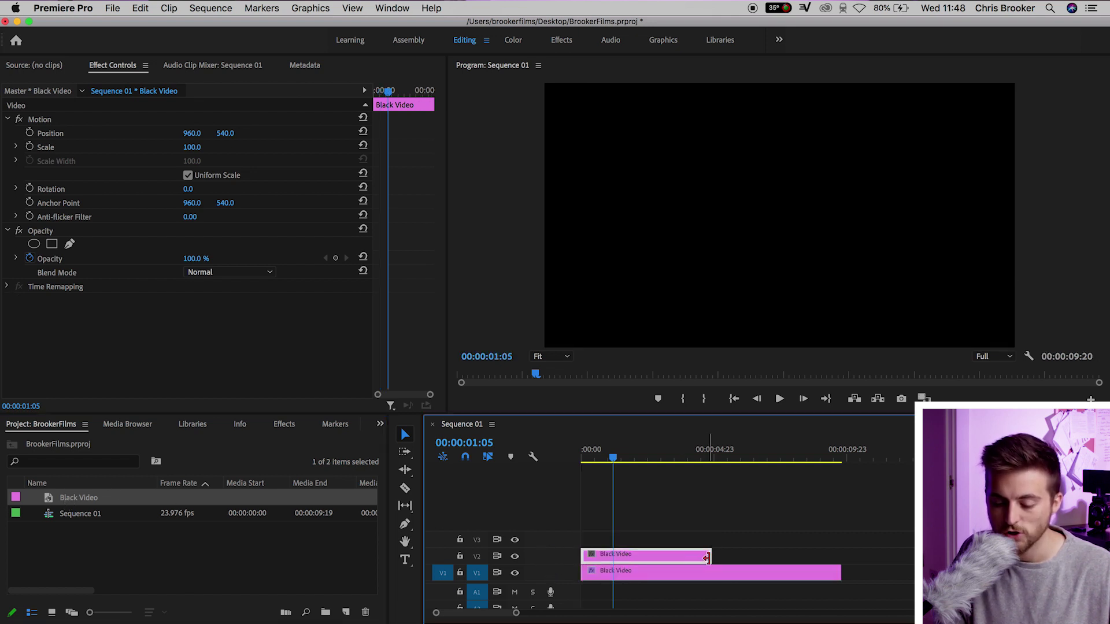
{"action": "left_click_drag", "start_coordinate": [711, 556], "coordinate": [840, 555]}
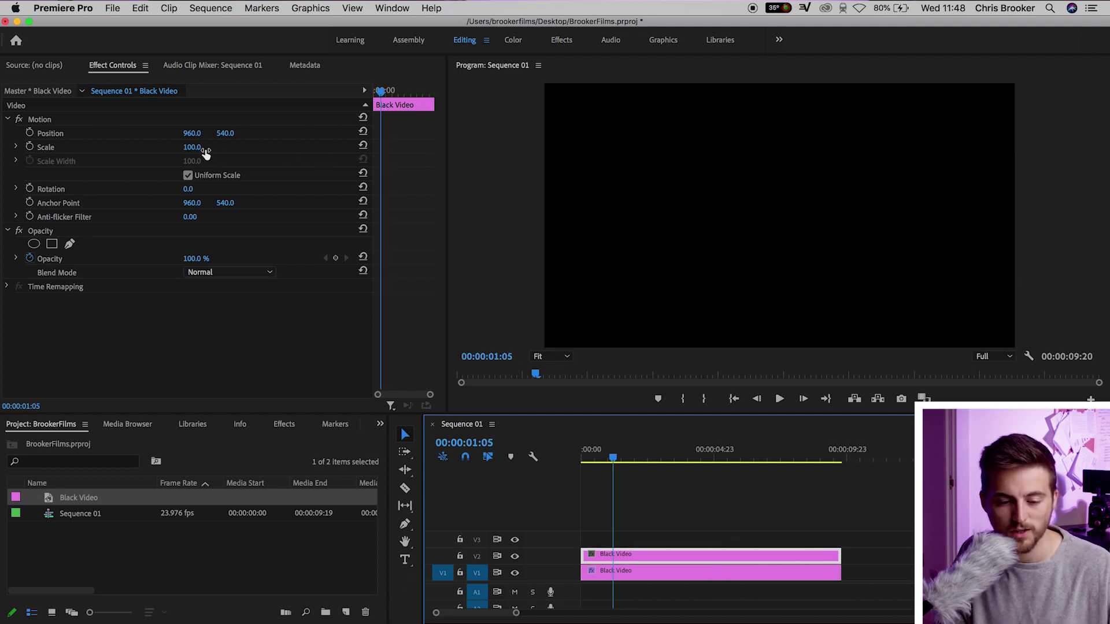
Step: Scale the V2 black clip to 40 and move it to position 592, 372
{"action": "left_click_drag", "start_coordinate": [198, 151], "coordinate": [164, 151]}
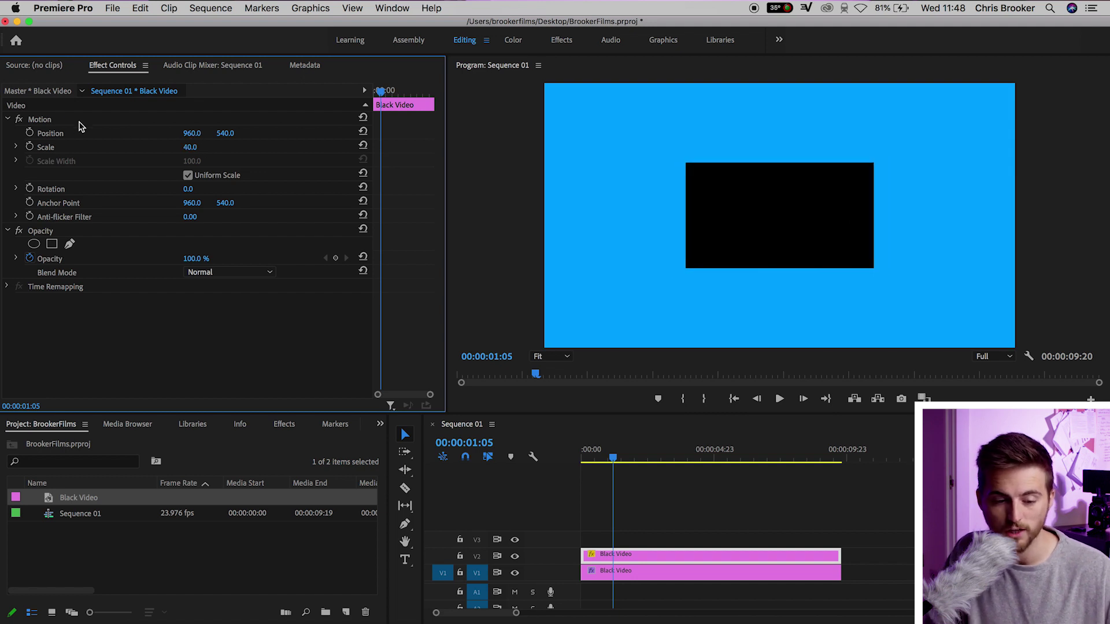
{"action": "left_click", "coordinate": [51, 135]}
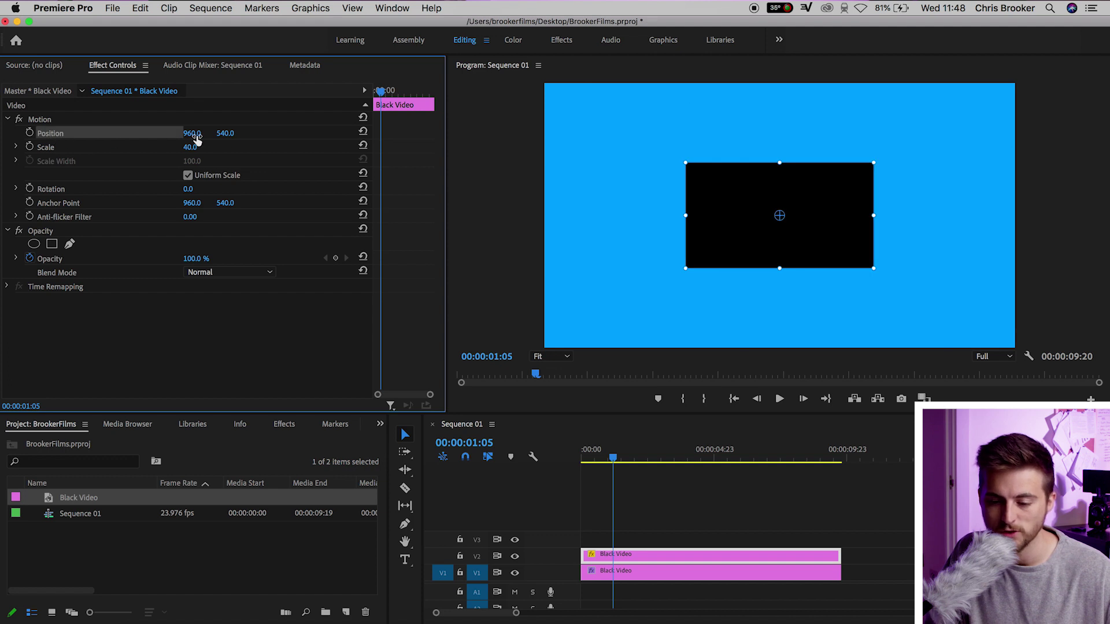
{"action": "left_click_drag", "start_coordinate": [195, 139], "coordinate": [131, 139]}
{"action": "left_click_drag", "start_coordinate": [231, 134], "coordinate": [204, 133]}
Step: Finish the box at Y 372 and duplicate the V2 clip onto V3
{"action": "left_click", "coordinate": [657, 555]}
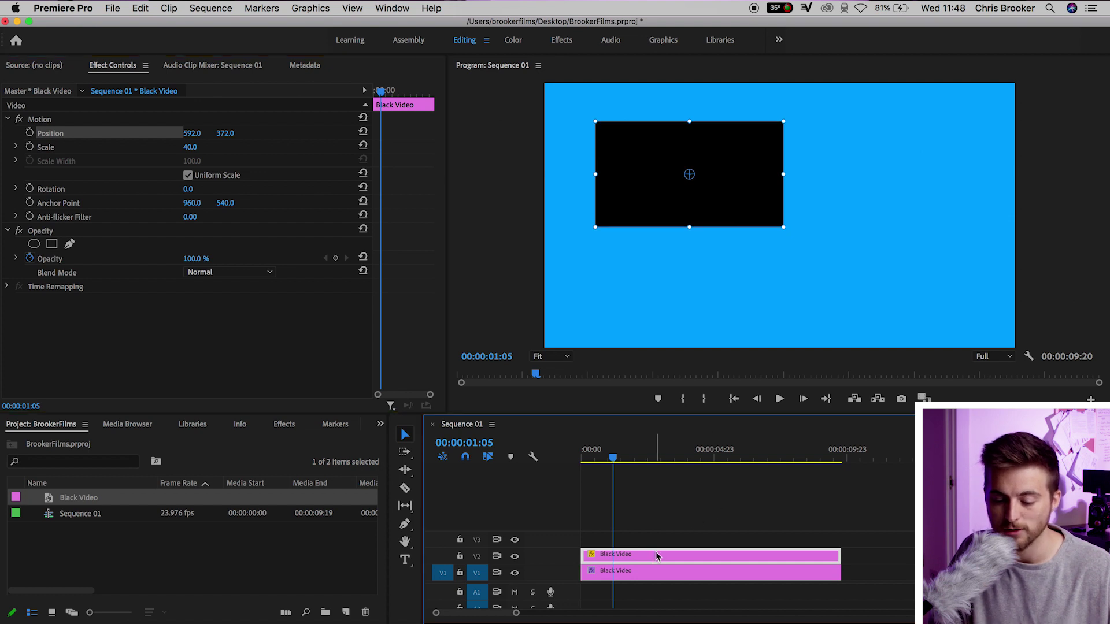
{"action": "left_click", "coordinate": [627, 559]}
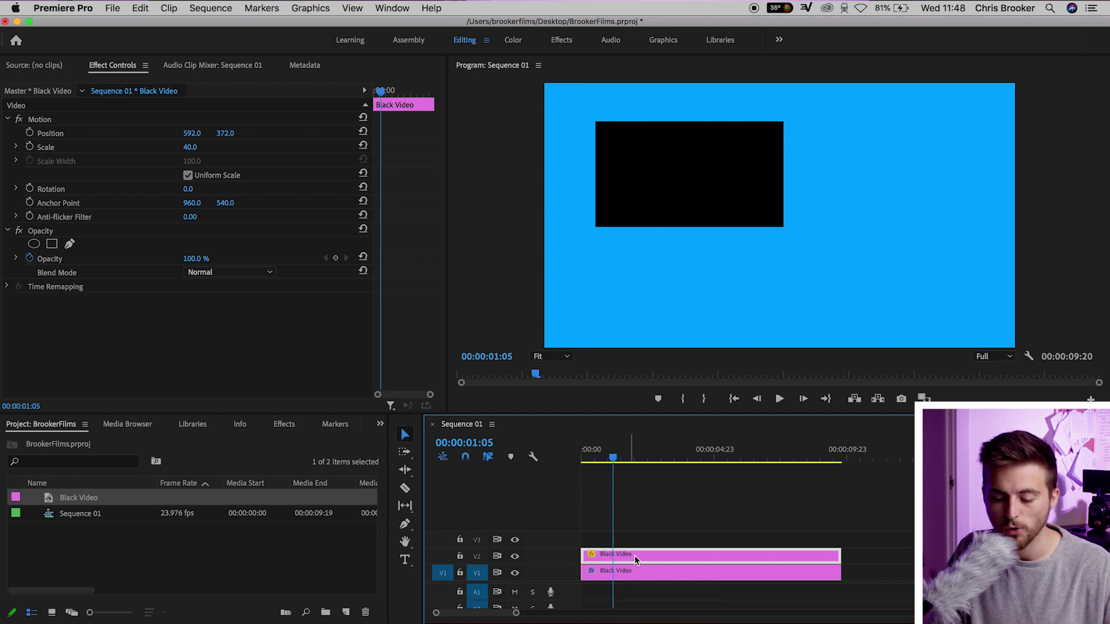
{"action": "left_click_drag", "start_coordinate": [638, 556], "coordinate": [631, 541]}
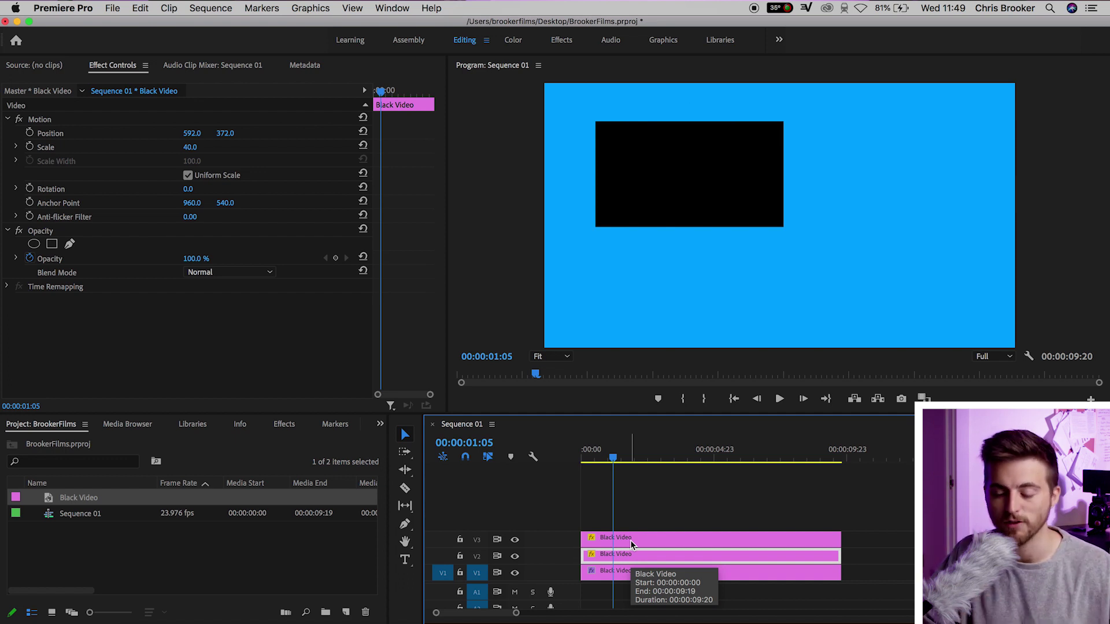
Step: Move the V3 box to X 1395 and the V2 box to X 511, leaving a gap
{"action": "left_click", "coordinate": [630, 541]}
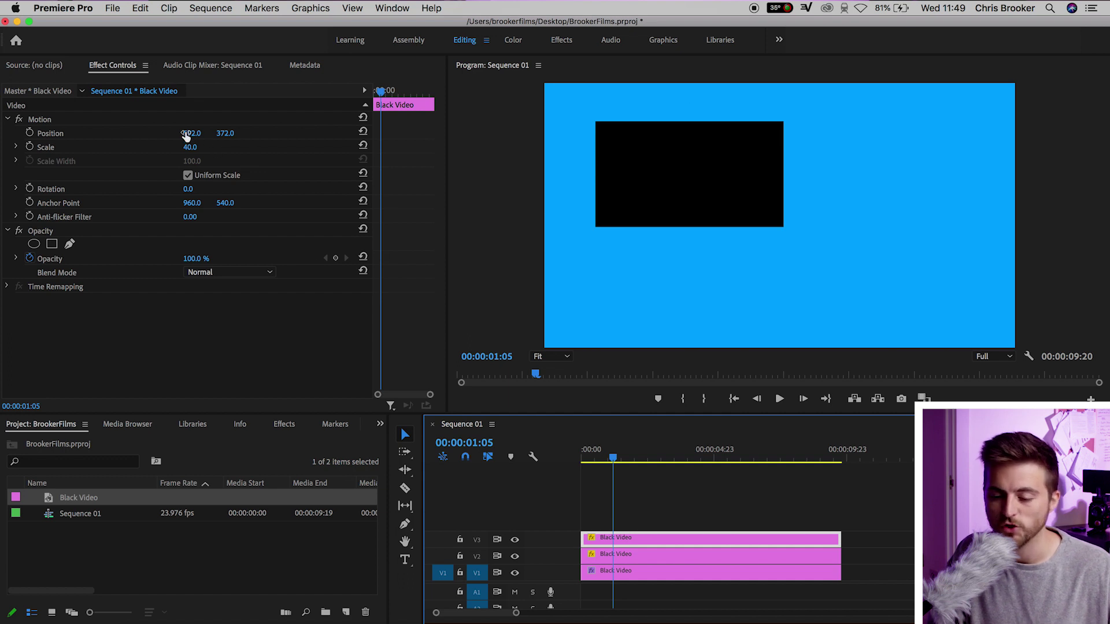
{"action": "left_click_drag", "start_coordinate": [186, 135], "coordinate": [643, 135]}
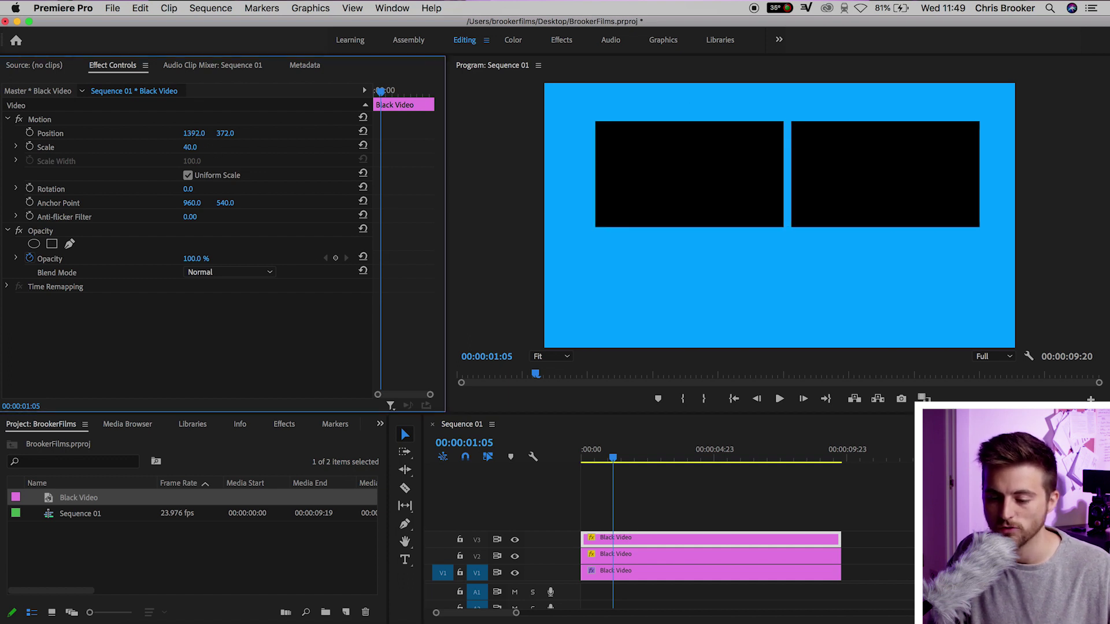
{"action": "left_click_drag", "start_coordinate": [196, 134], "coordinate": [199, 134]}
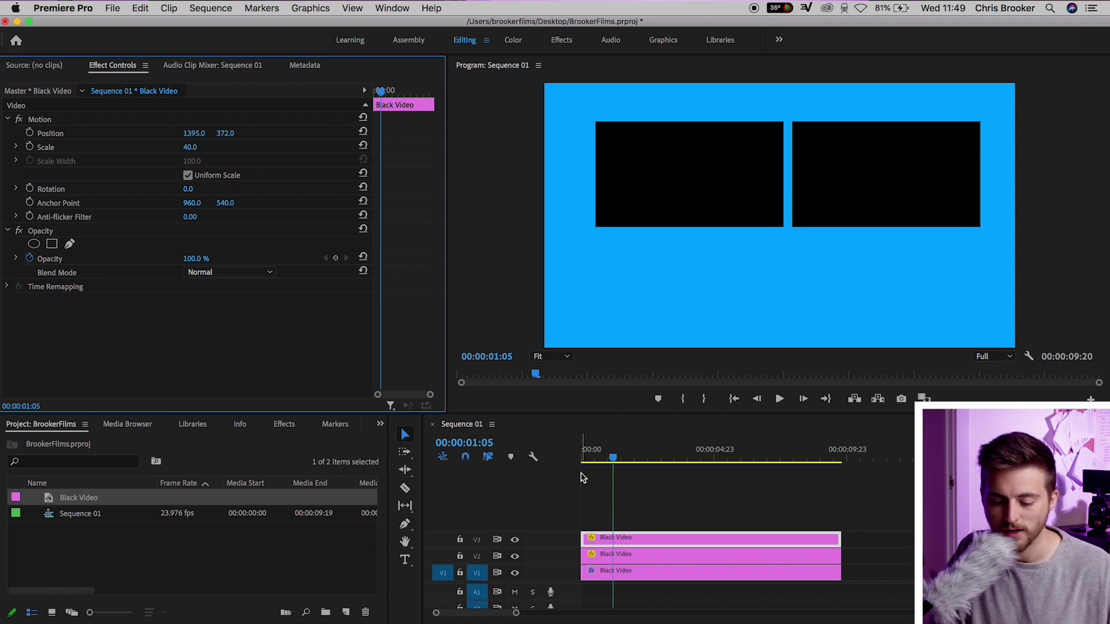
{"action": "left_click", "coordinate": [629, 556]}
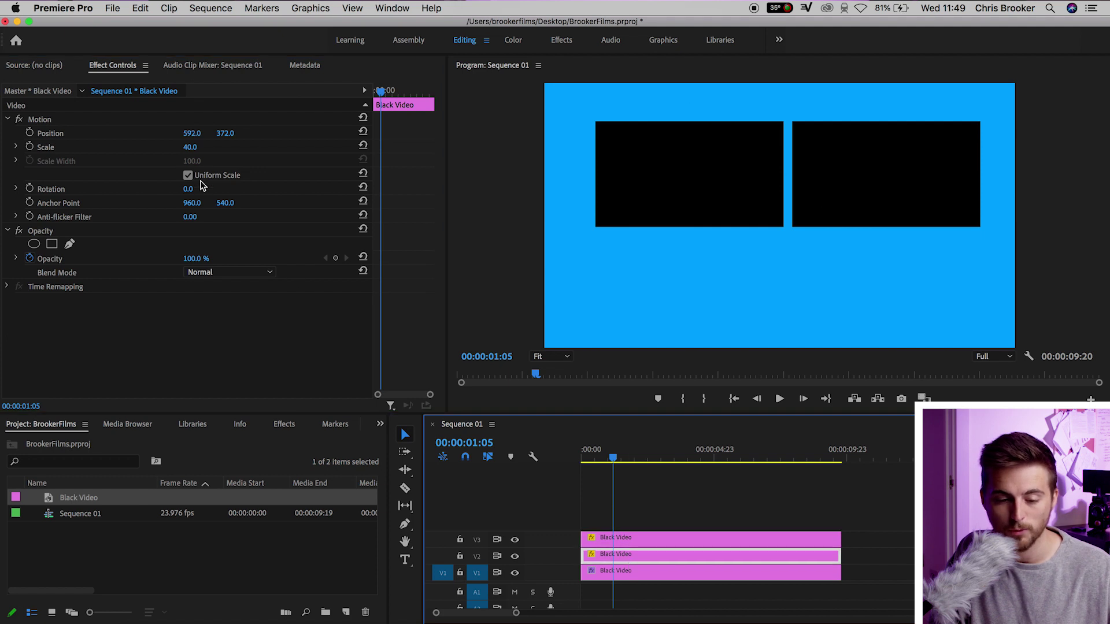
{"action": "mouse_move", "coordinate": [191, 138]}
{"action": "left_mouse_down"}
{"action": "mouse_move", "coordinate": [152, 139]}
{"action": "mouse_move", "coordinate": [198, 133]}
{"action": "left_mouse_up"}
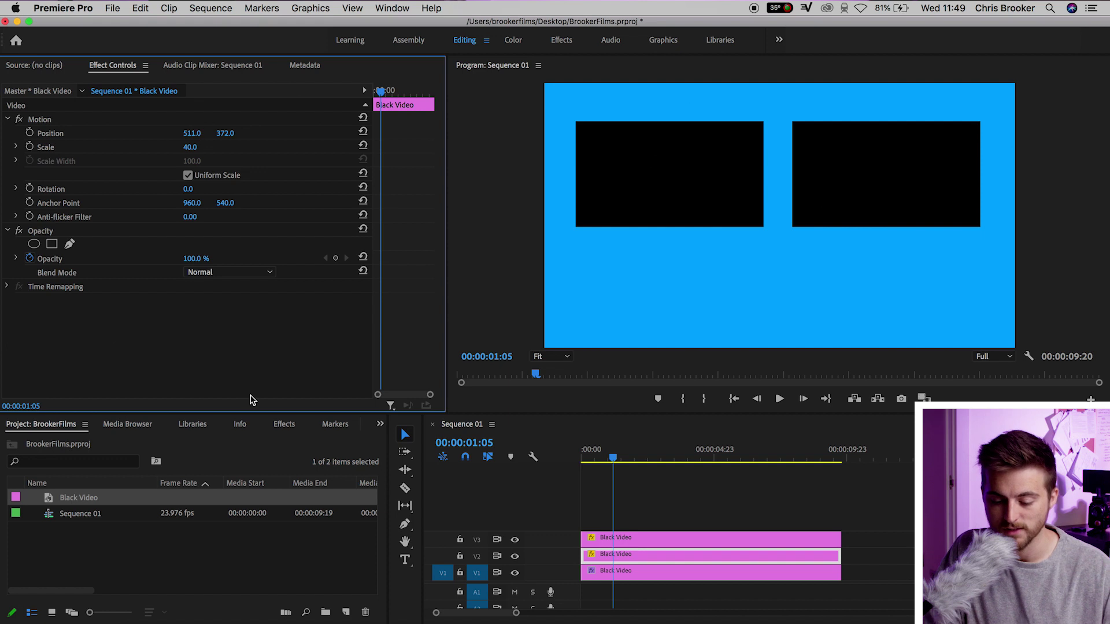
Step: Copy both boxes up to V4 and V5 and move them down to Y about 830
{"action": "left_click_drag", "start_coordinate": [669, 501], "coordinate": [589, 560]}
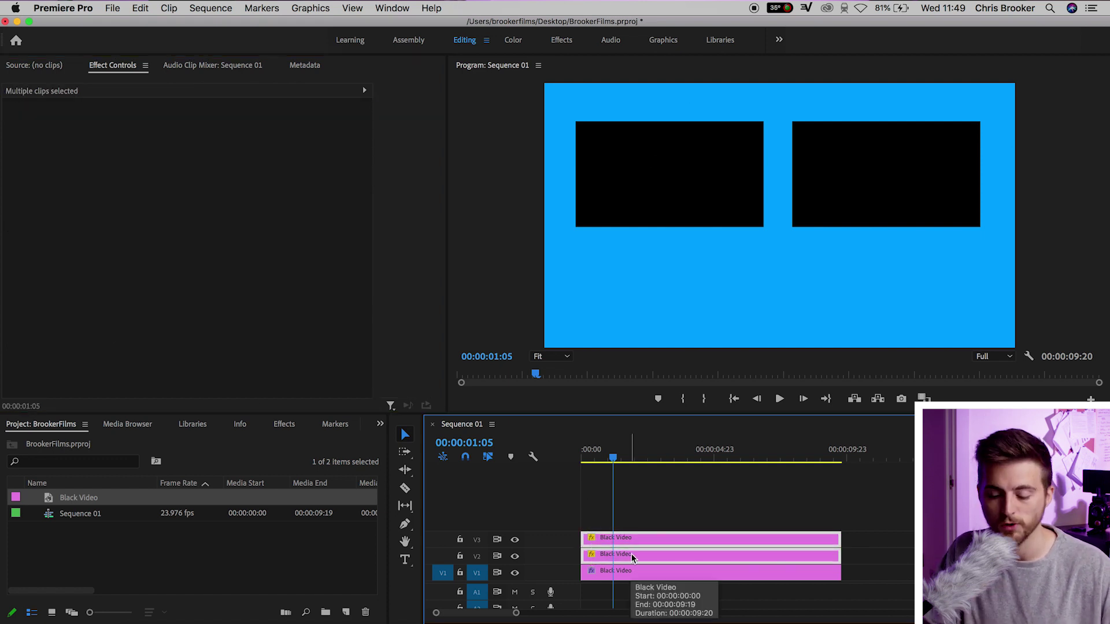
{"action": "left_click_drag", "start_coordinate": [631, 553], "coordinate": [618, 529]}
{"action": "left_click", "coordinate": [619, 529]}
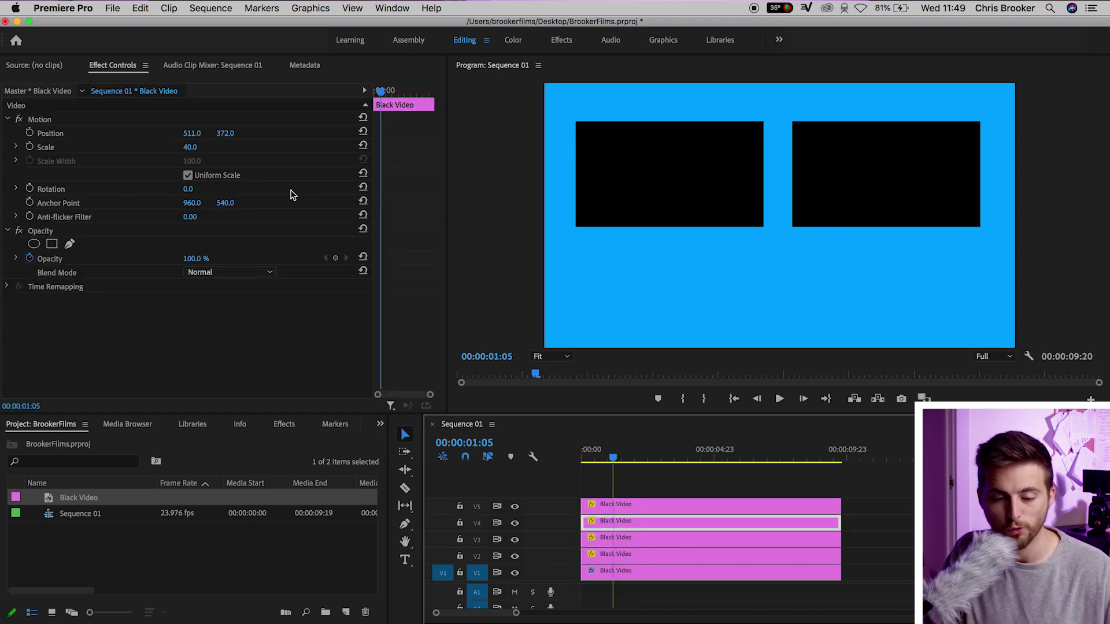
{"action": "left_click_drag", "start_coordinate": [224, 133], "coordinate": [489, 133]}
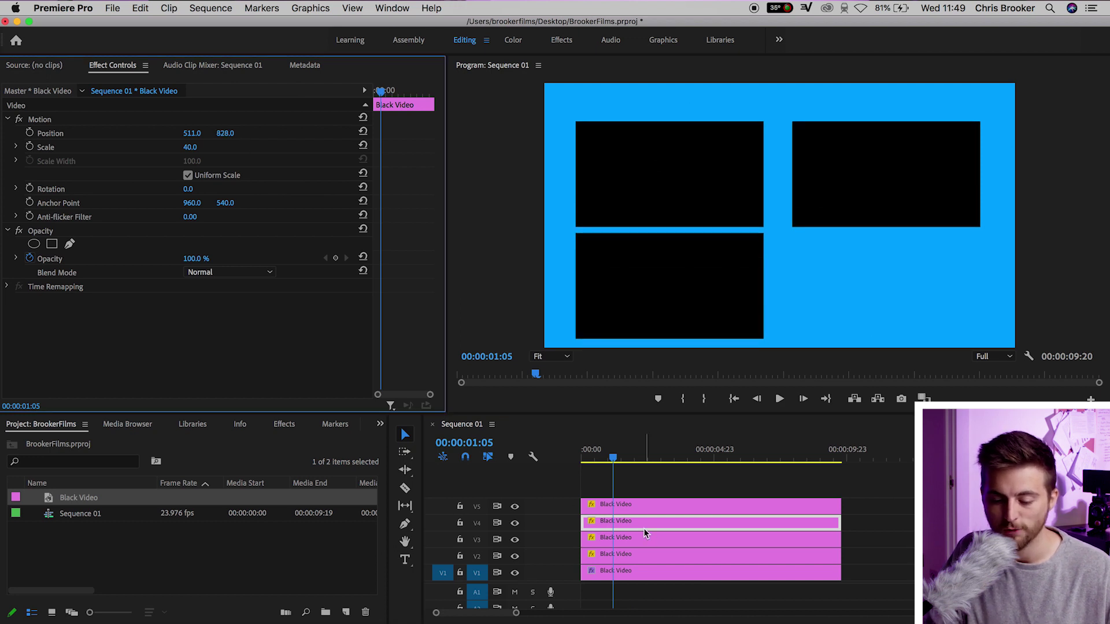
{"action": "left_click", "coordinate": [637, 508]}
{"action": "left_click_drag", "start_coordinate": [225, 133], "coordinate": [491, 133]}
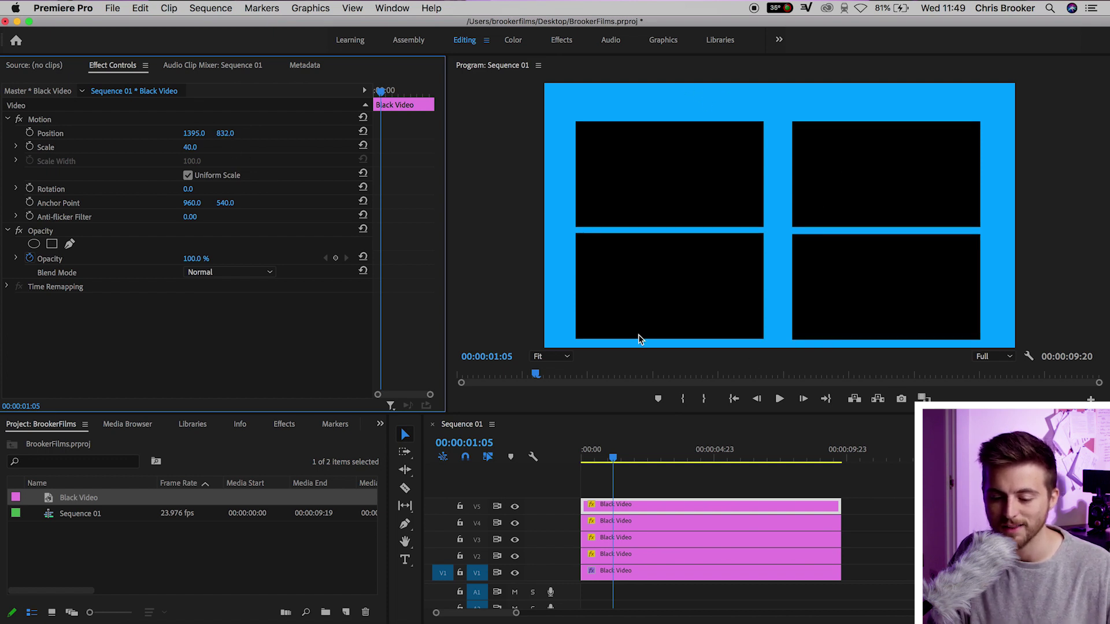
Step: Nest the four box clips on V2–V5 into Nested Sequence 01
{"action": "left_click", "coordinate": [890, 498]}
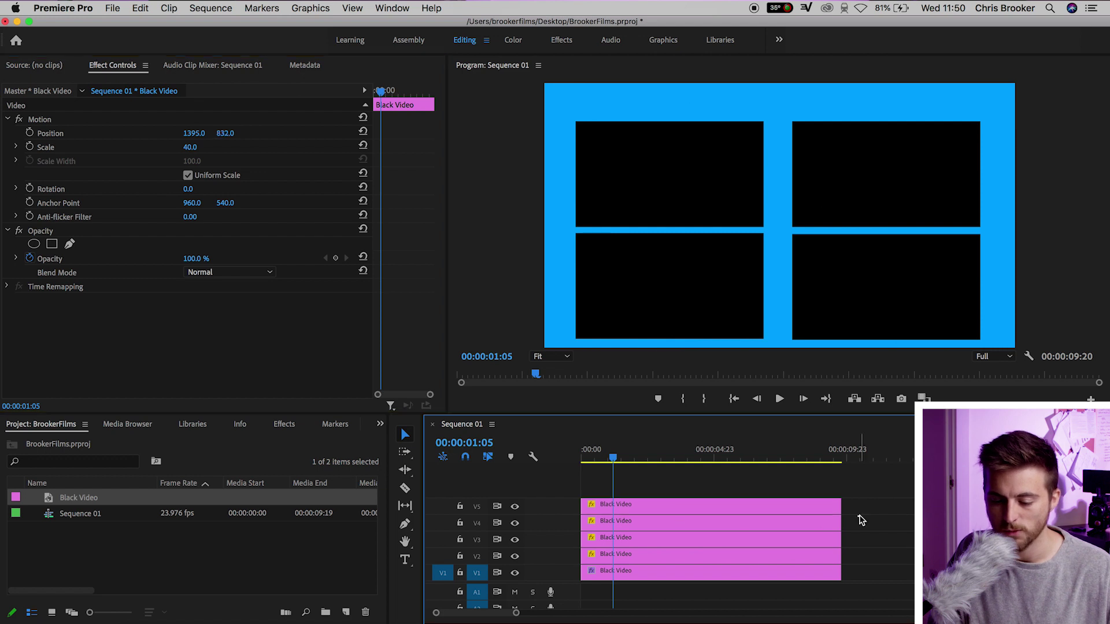
{"action": "left_click_drag", "start_coordinate": [869, 510], "coordinate": [703, 556]}
{"action": "right_click", "coordinate": [703, 556]}
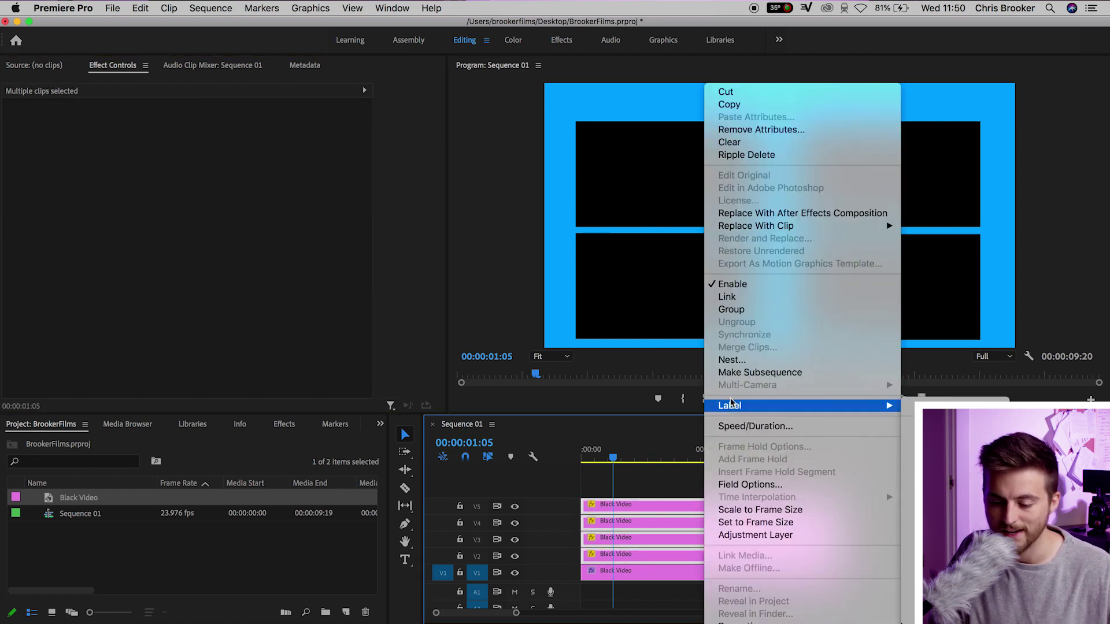
{"action": "left_click", "coordinate": [732, 359]}
{"action": "key", "text": "Return"}
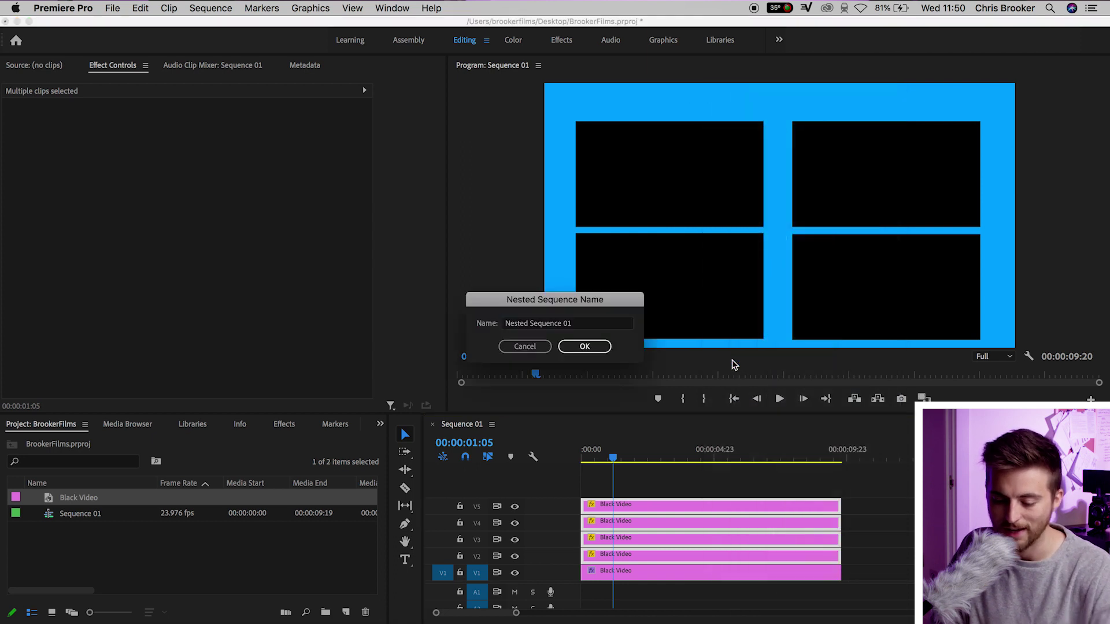
Step: Raise Nested Sequence 01 to Position Y 493, then delete it from the timeline
{"action": "left_click", "coordinate": [623, 557]}
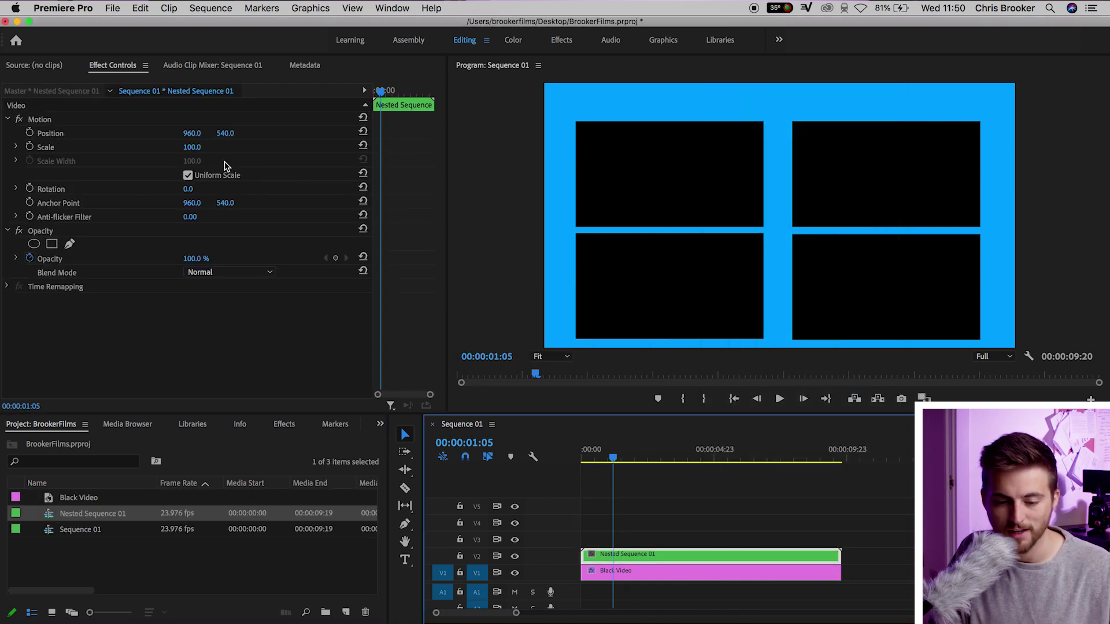
{"action": "left_click_drag", "start_coordinate": [227, 138], "coordinate": [200, 138]}
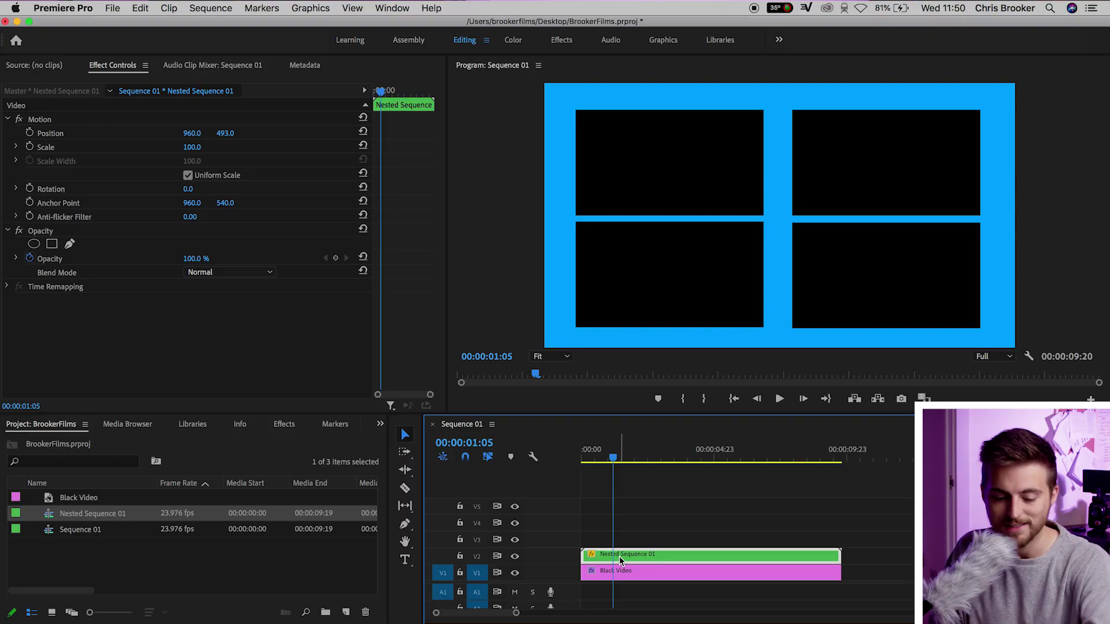
{"action": "key", "text": "Delete"}
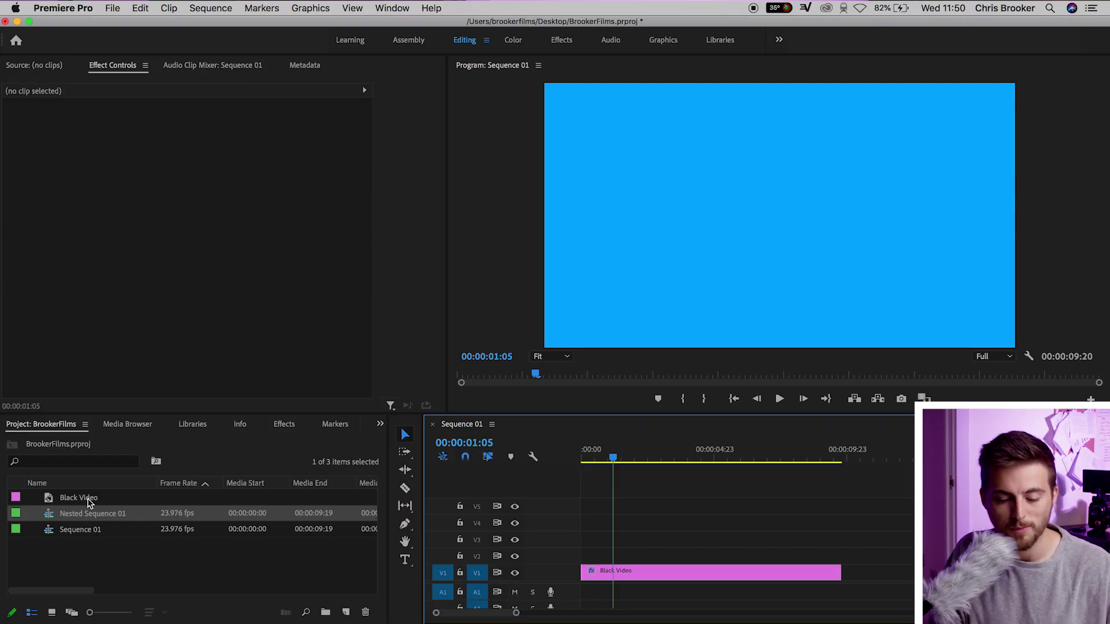
Step: Add a full-length Black Video on V2, scaled to 40 at position 638, 540
{"action": "left_click_drag", "start_coordinate": [90, 503], "coordinate": [585, 558]}
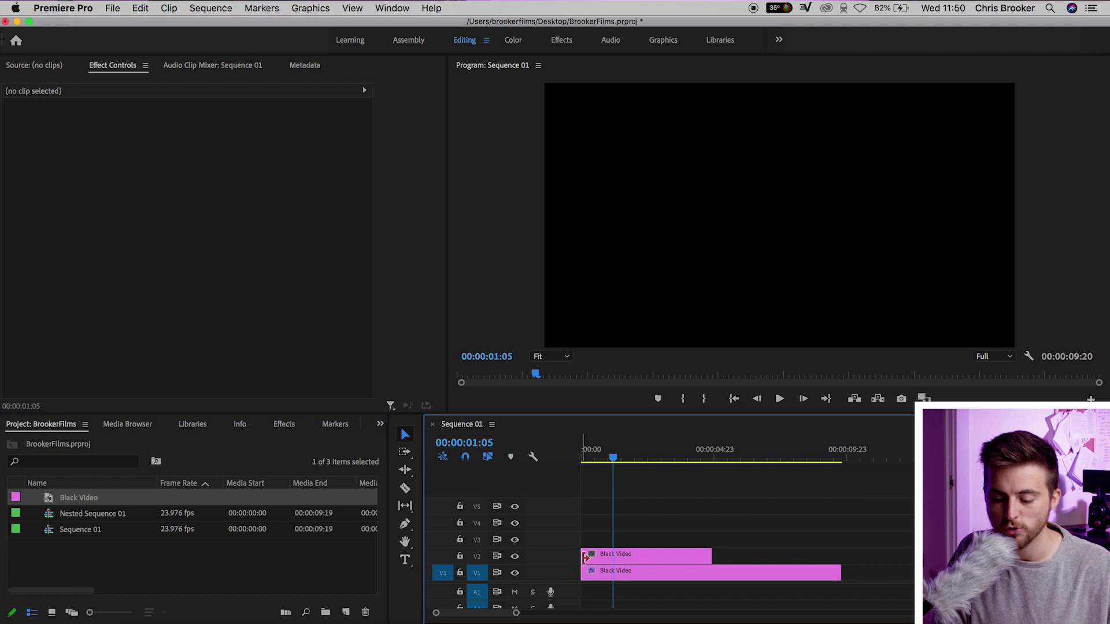
{"action": "left_click_drag", "start_coordinate": [711, 556], "coordinate": [840, 557]}
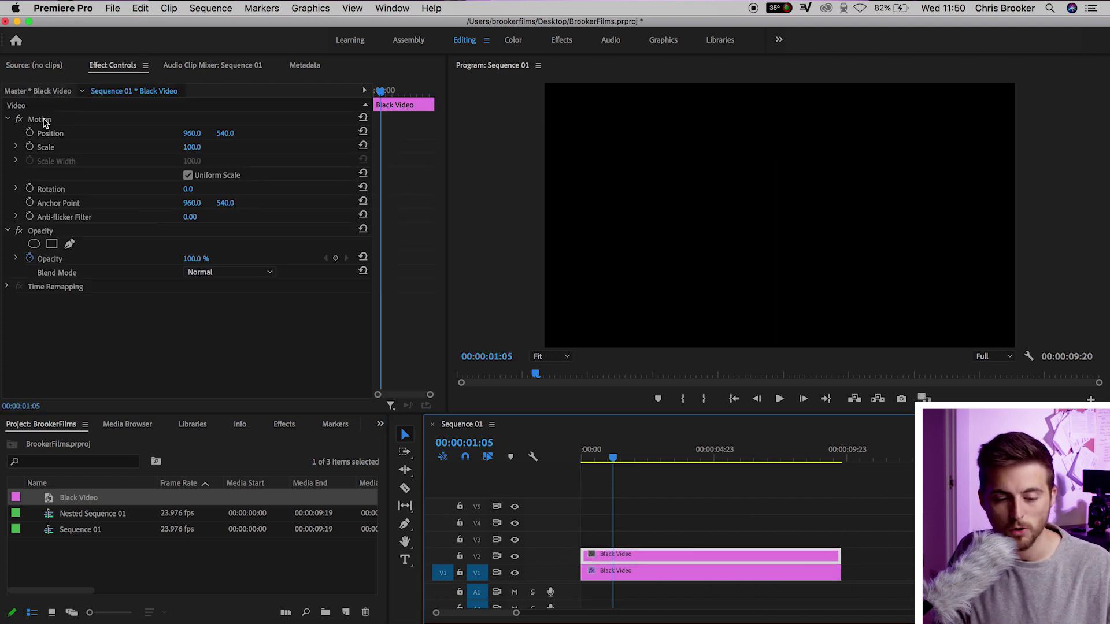
{"action": "left_click", "coordinate": [43, 120]}
{"action": "left_click", "coordinate": [81, 148]}
{"action": "left_click", "coordinate": [191, 147]}
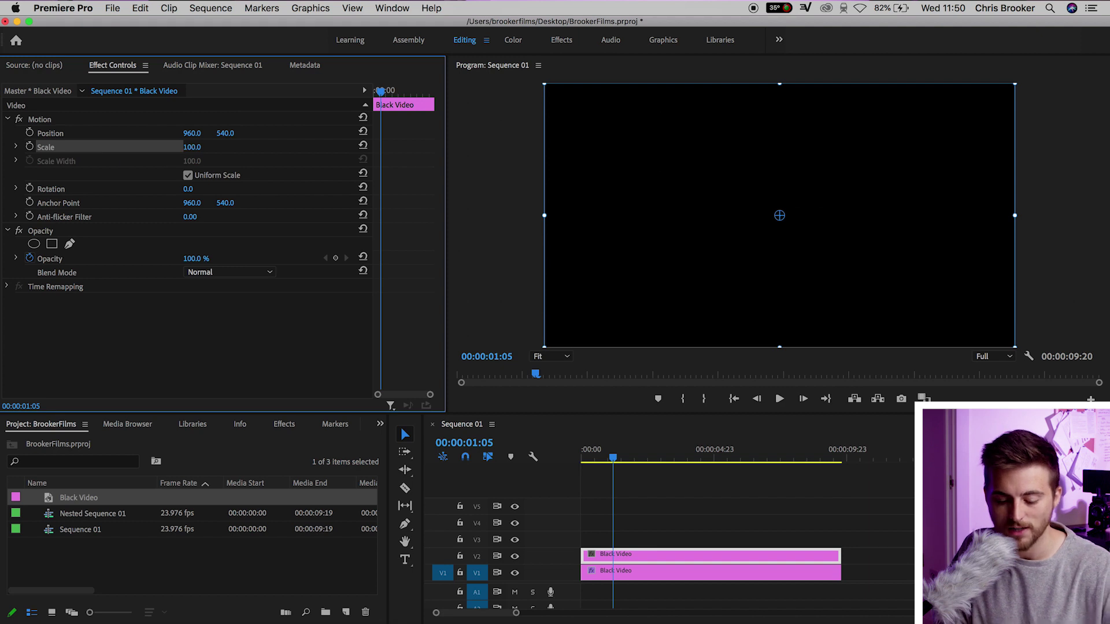
{"action": "type", "text": "40"}
{"action": "key", "text": "Return"}
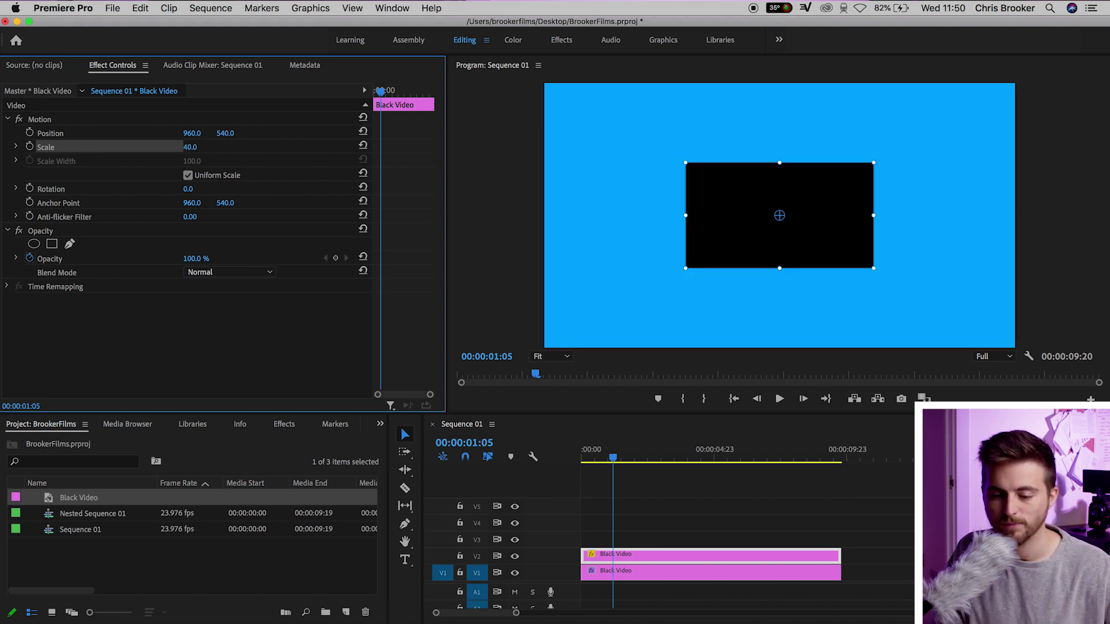
{"action": "left_click_drag", "start_coordinate": [194, 134], "coordinate": [119, 134]}
{"action": "left_click", "coordinate": [303, 588]}
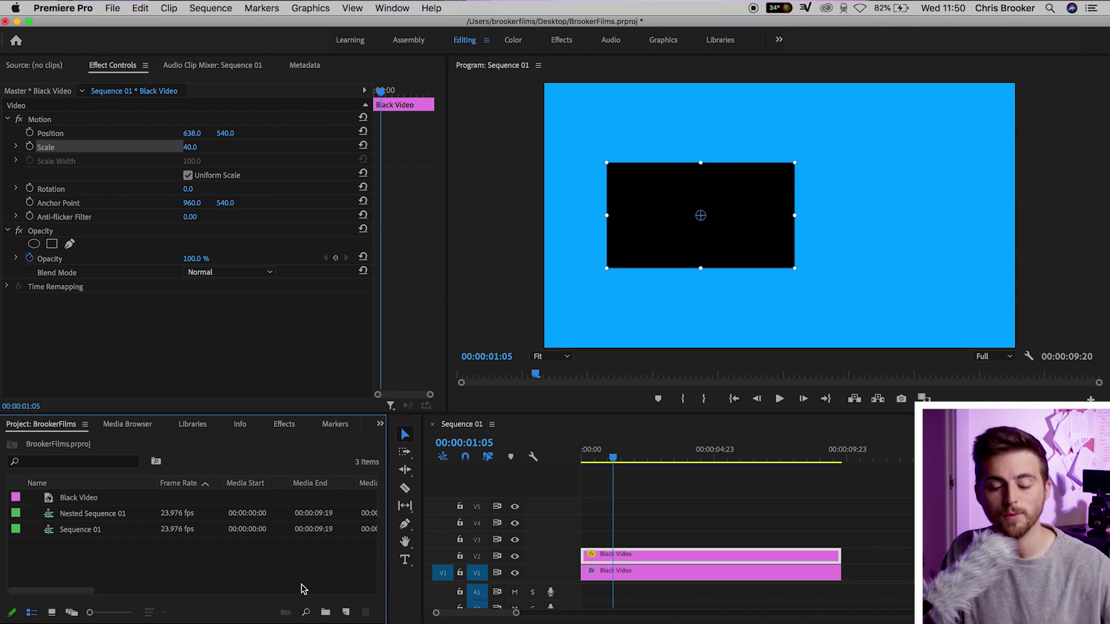
Step: Add a full-length Black Video on V3 and give it an ellipse opacity mask
{"action": "left_click", "coordinate": [83, 503]}
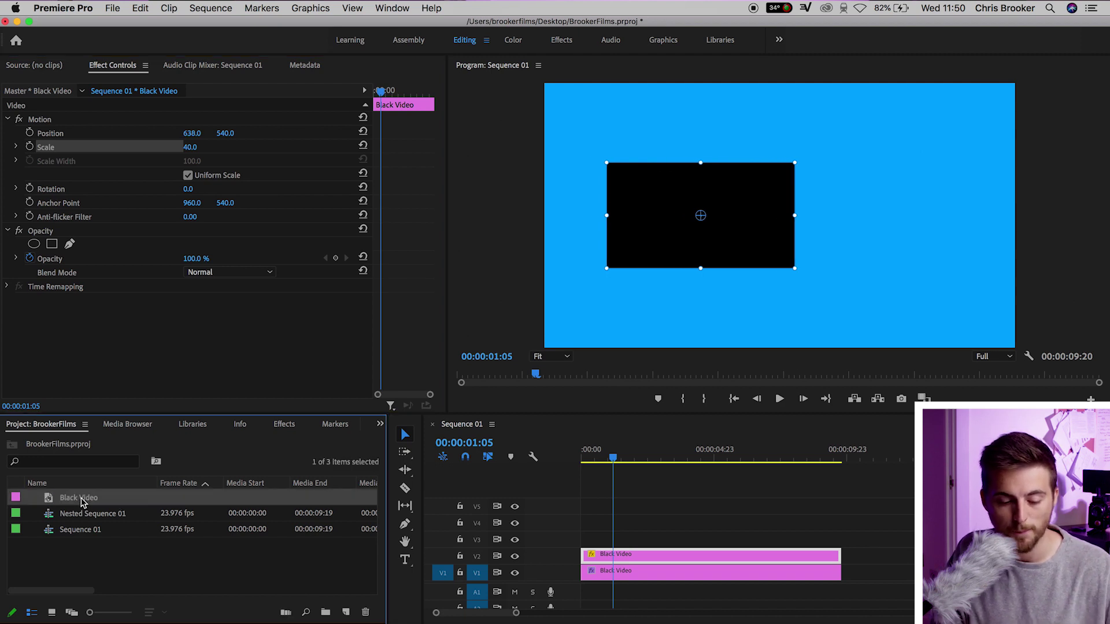
{"action": "left_click_drag", "start_coordinate": [75, 500], "coordinate": [730, 543]}
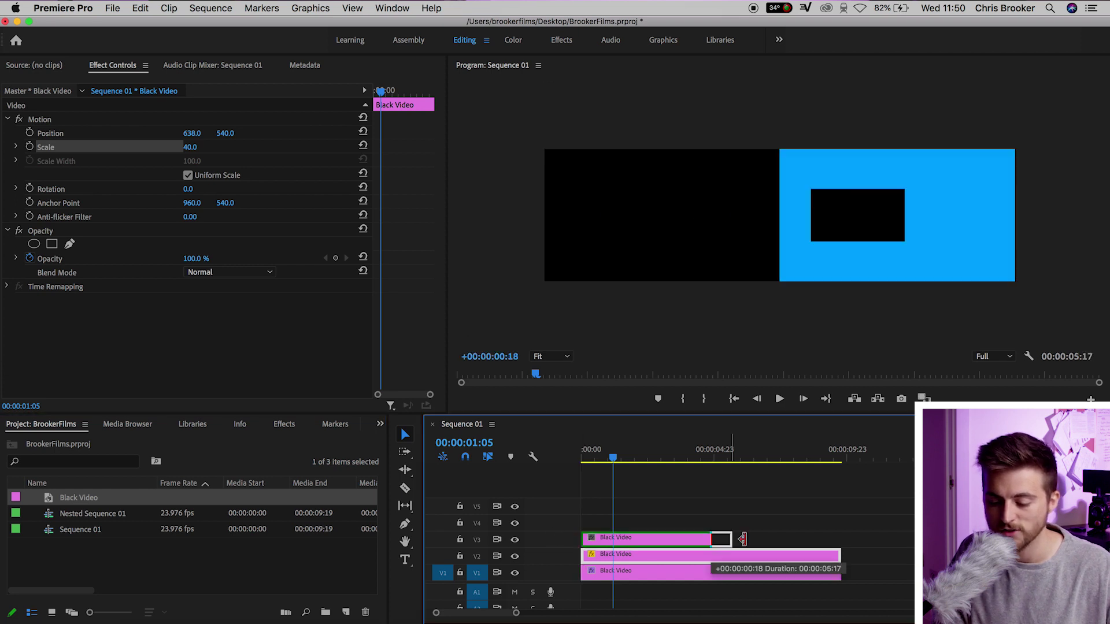
{"action": "left_click_drag", "start_coordinate": [742, 539], "coordinate": [839, 538]}
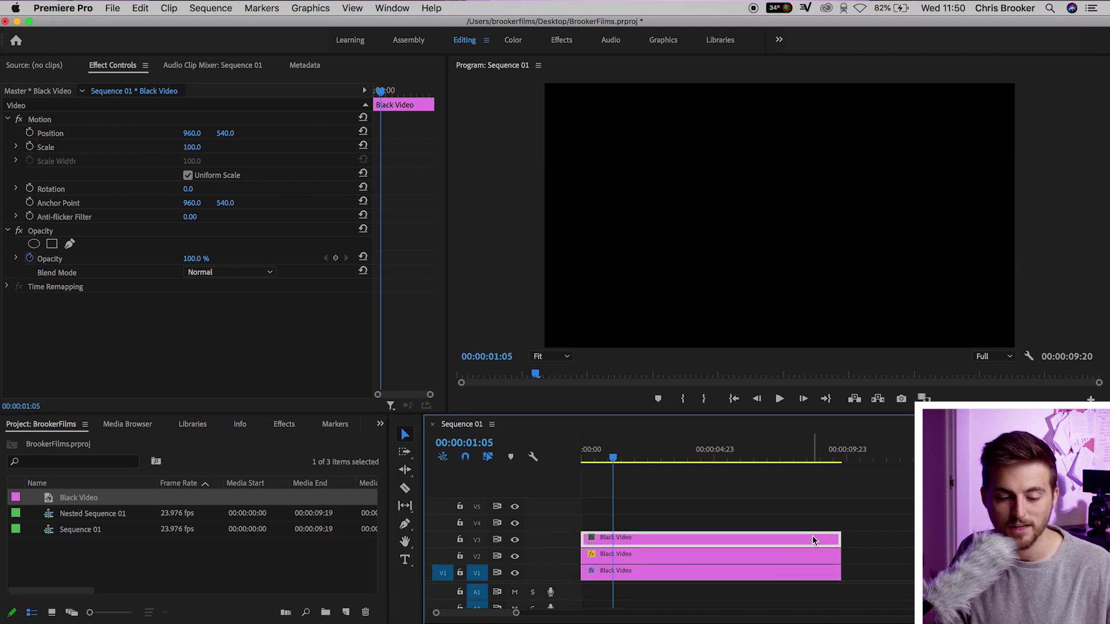
{"action": "left_click", "coordinate": [42, 230]}
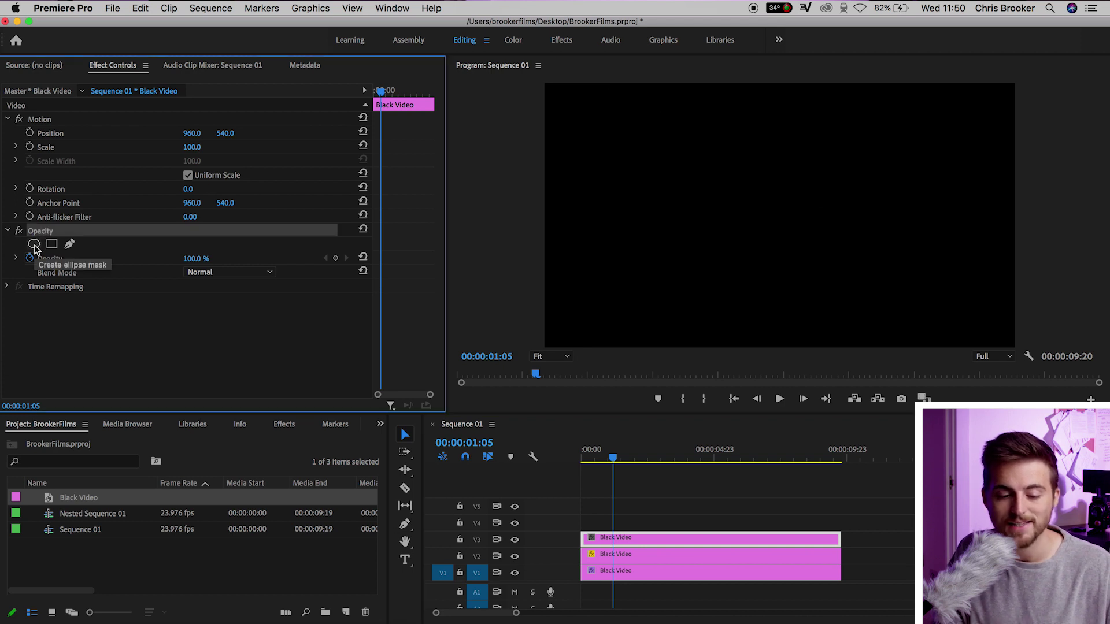
{"action": "left_click", "coordinate": [34, 244]}
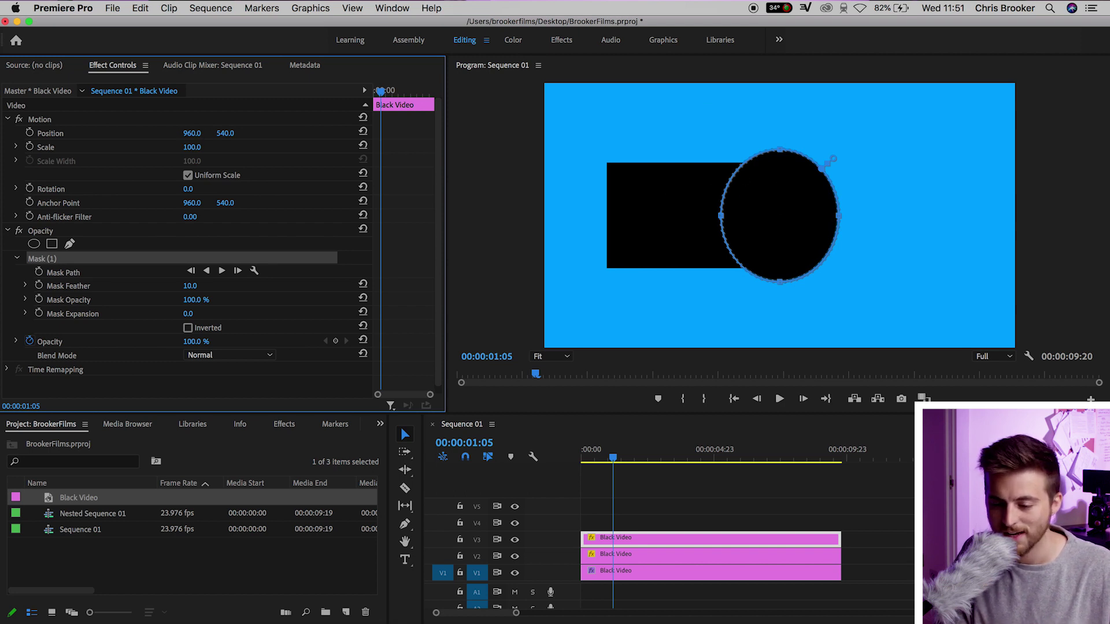
Step: Move the black oval right of the rectangle and reshape its mask into a circle
{"action": "left_click_drag", "start_coordinate": [780, 214], "coordinate": [899, 214]}
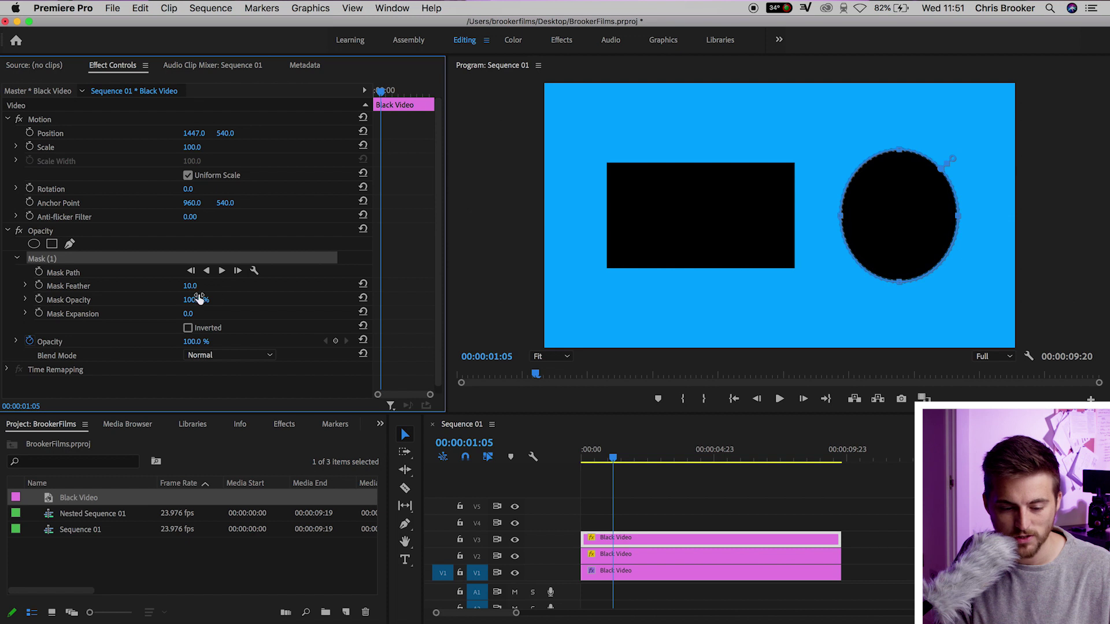
{"action": "left_click", "coordinate": [549, 356]}
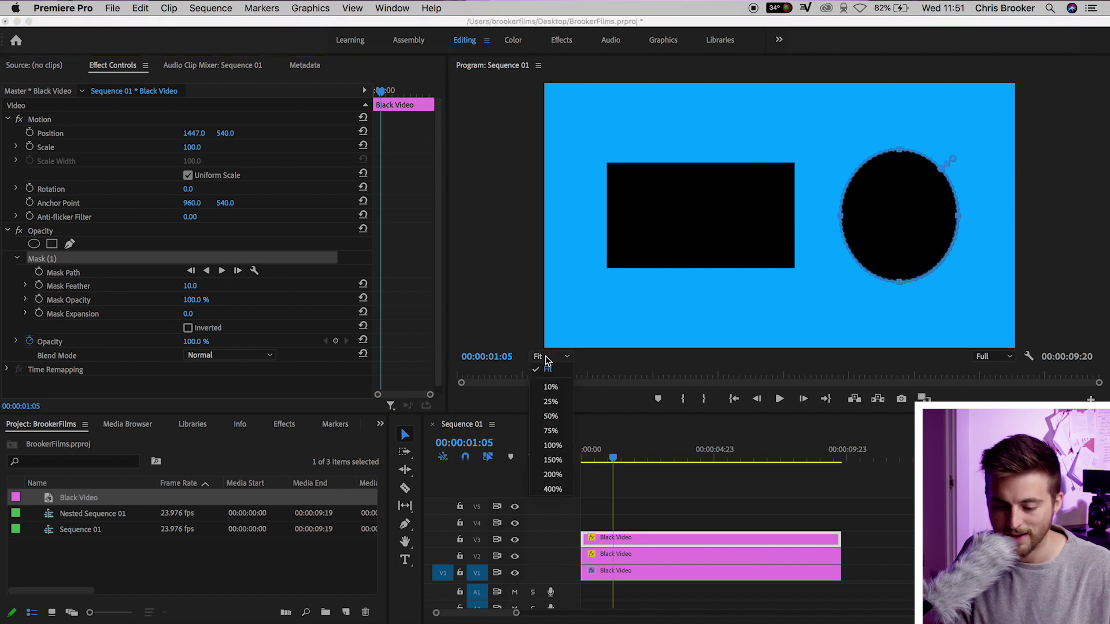
{"action": "left_click", "coordinate": [551, 431]}
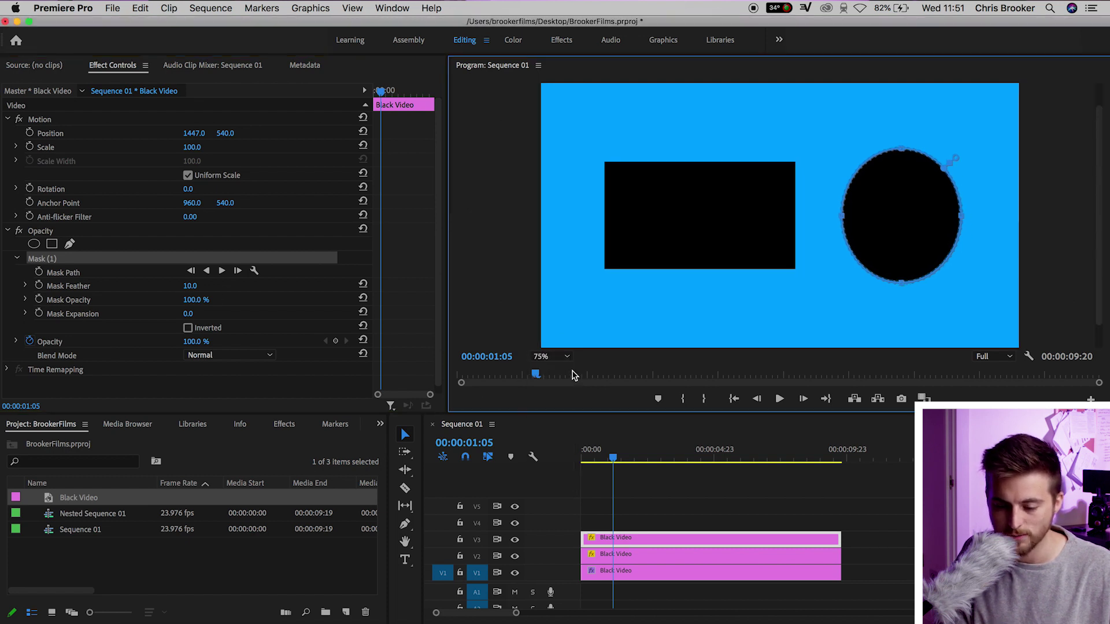
{"action": "left_click", "coordinate": [552, 357]}
{"action": "left_click", "coordinate": [552, 445]}
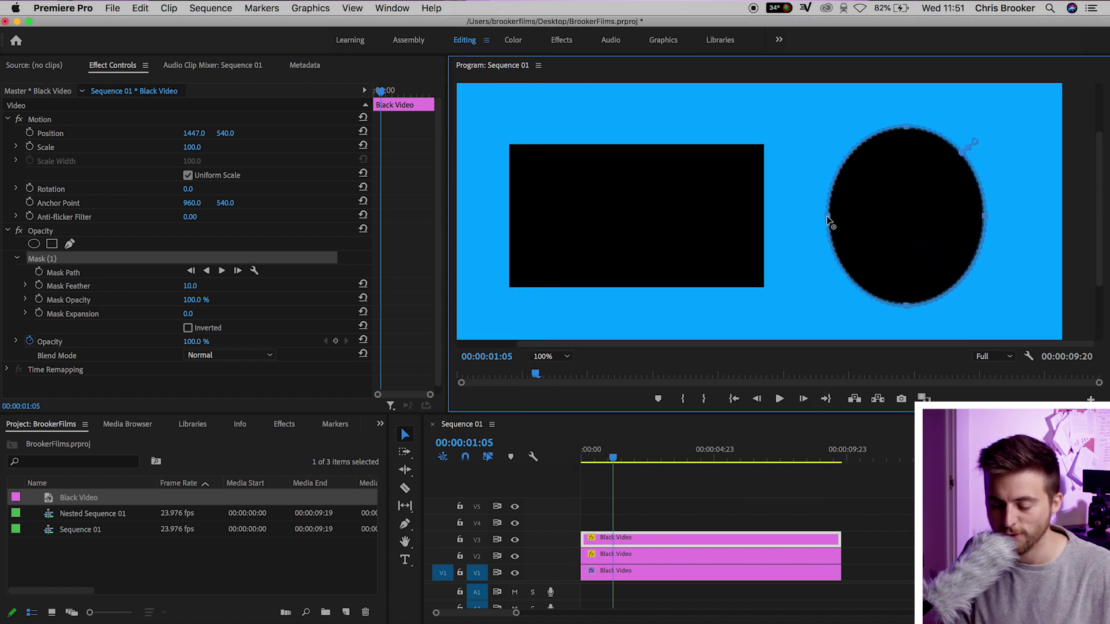
{"action": "left_click_drag", "start_coordinate": [828, 220], "coordinate": [804, 222]}
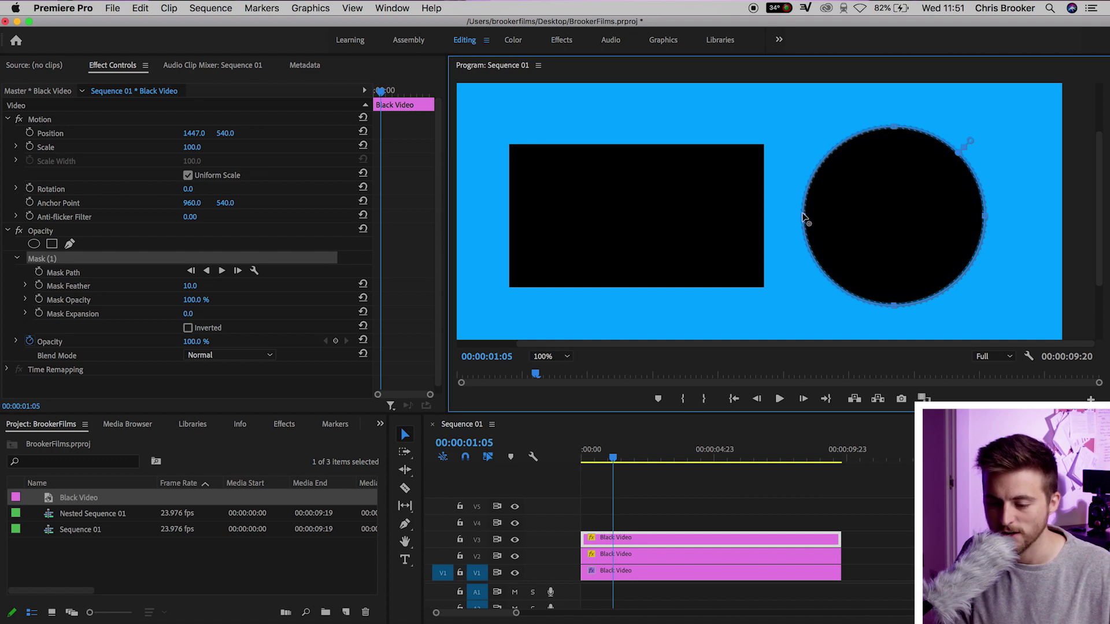
{"action": "left_click_drag", "start_coordinate": [803, 219], "coordinate": [798, 216]}
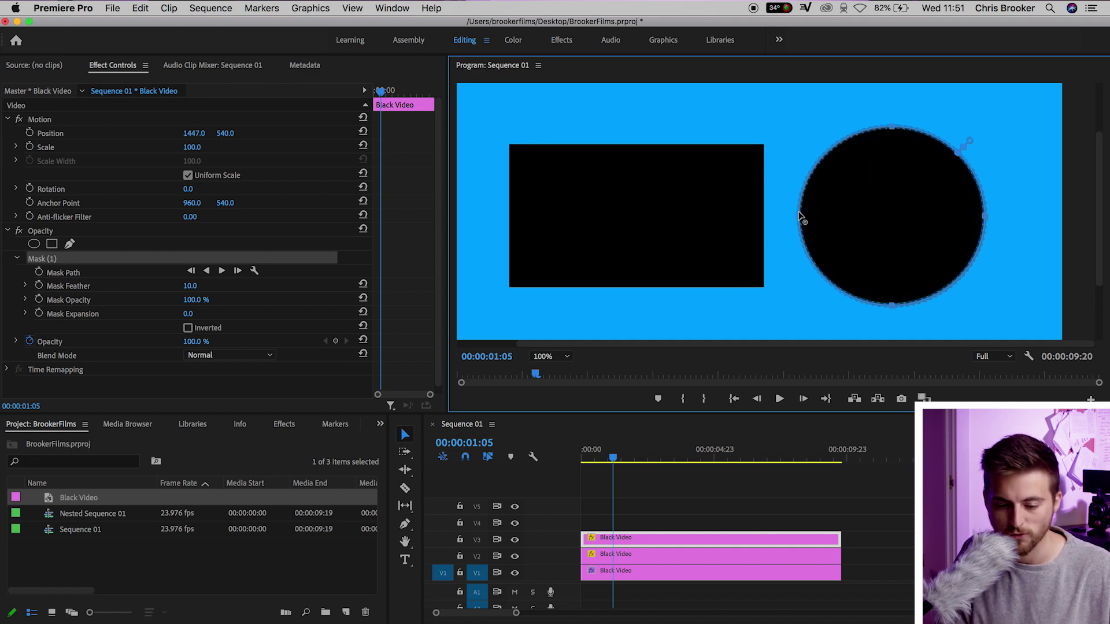
{"action": "left_click", "coordinate": [734, 540]}
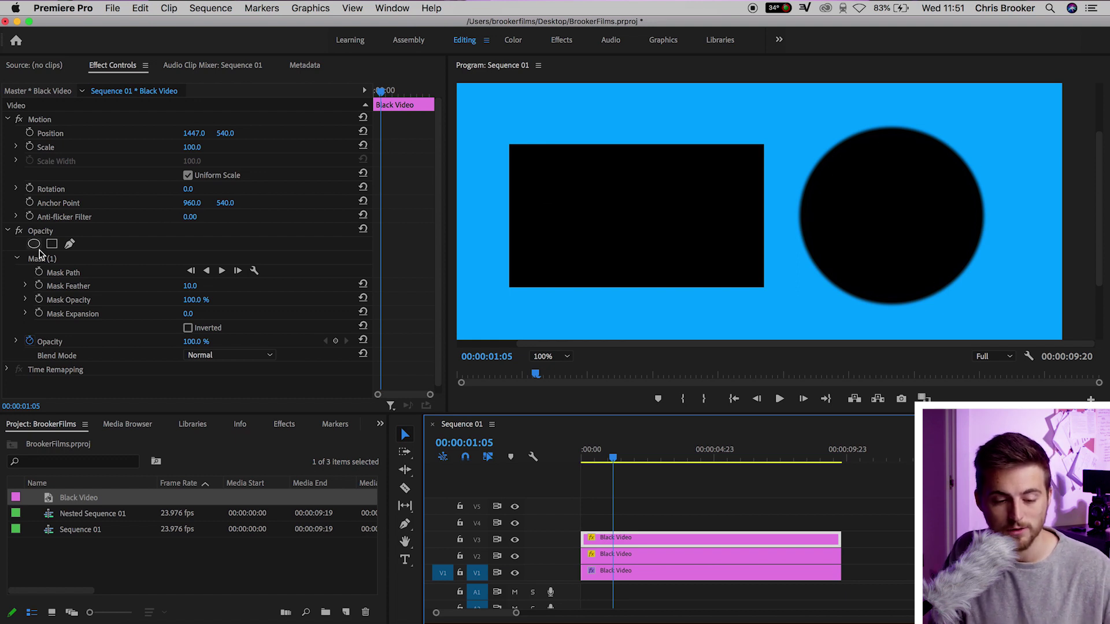
Step: Remove the circle mask's feathering so the circle has a crisp edge
{"action": "left_click", "coordinate": [48, 261]}
{"action": "left_click", "coordinate": [95, 287]}
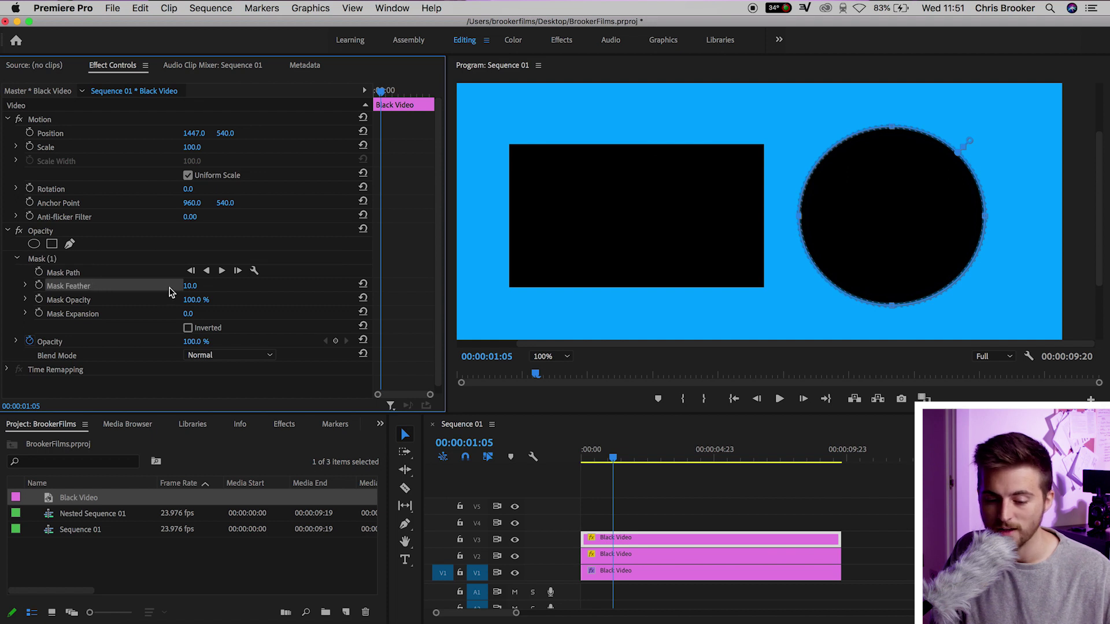
{"action": "left_click_drag", "start_coordinate": [189, 286], "coordinate": [174, 285]}
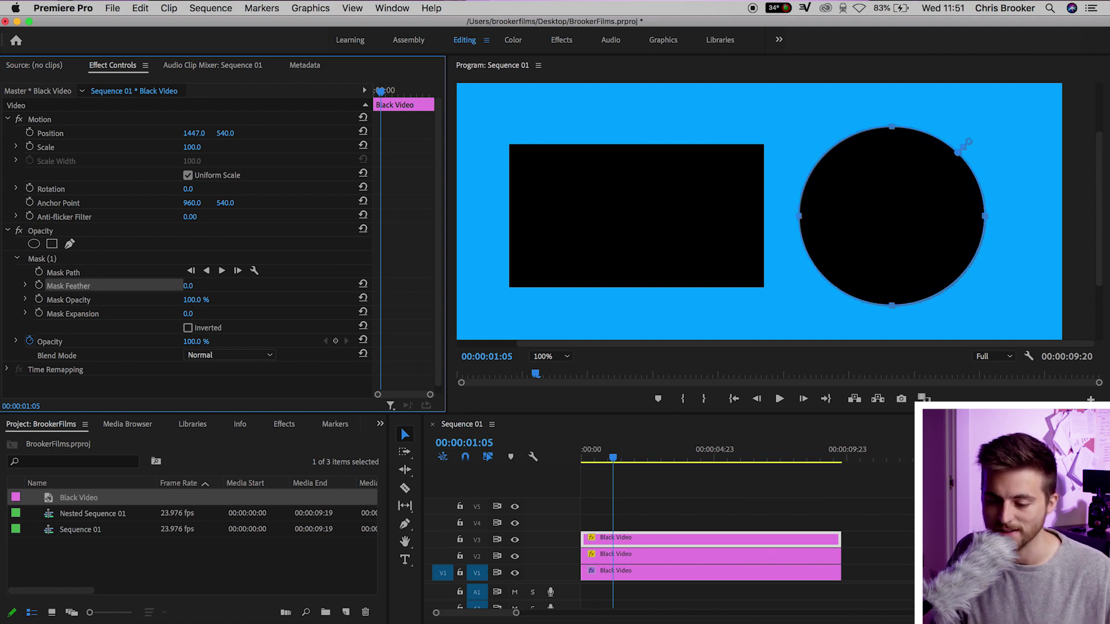
{"action": "left_click", "coordinate": [764, 501]}
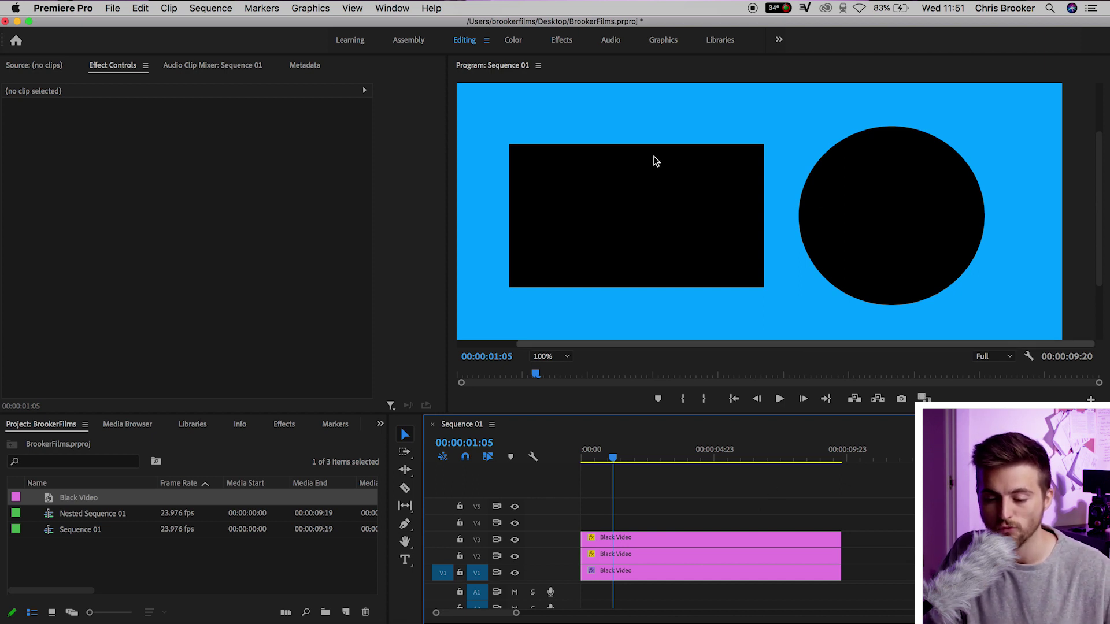
{"action": "left_click", "coordinate": [660, 541]}
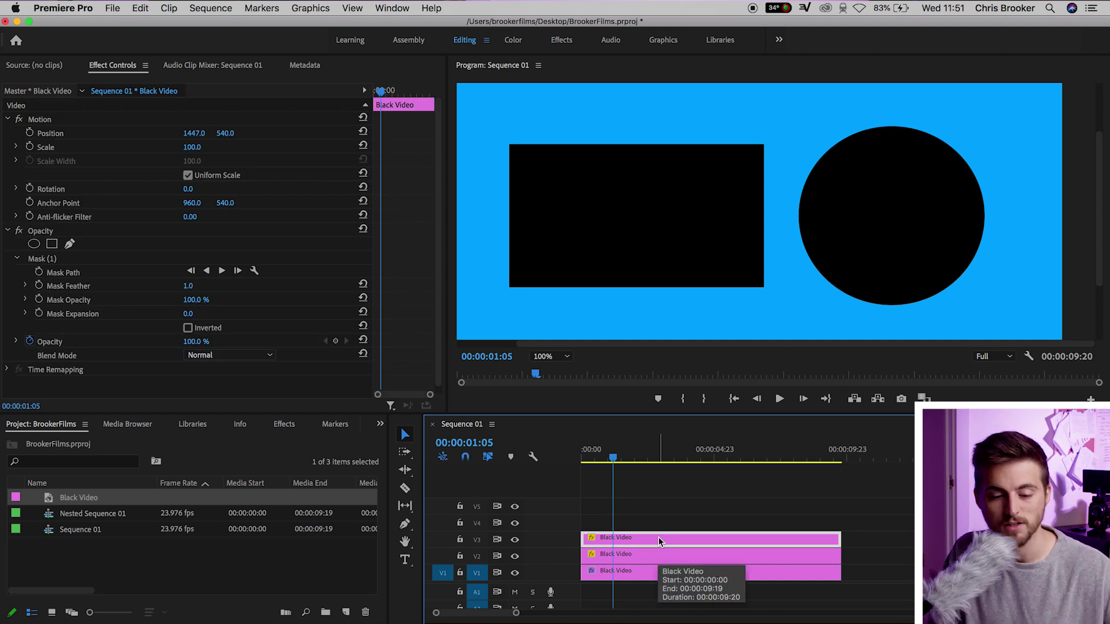
Step: Scale the V3 circle clip down to 81 and set the Program monitor zoom to Fit
{"action": "left_click_drag", "start_coordinate": [192, 147], "coordinate": [177, 147]}
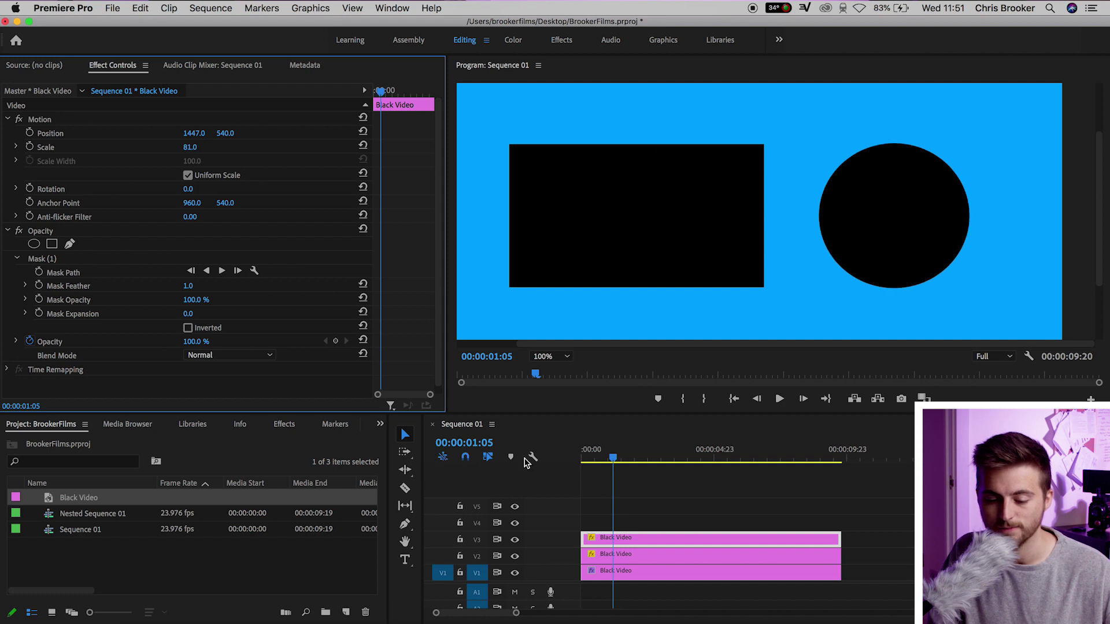
{"action": "left_click", "coordinate": [547, 365]}
{"action": "left_click", "coordinate": [549, 356]}
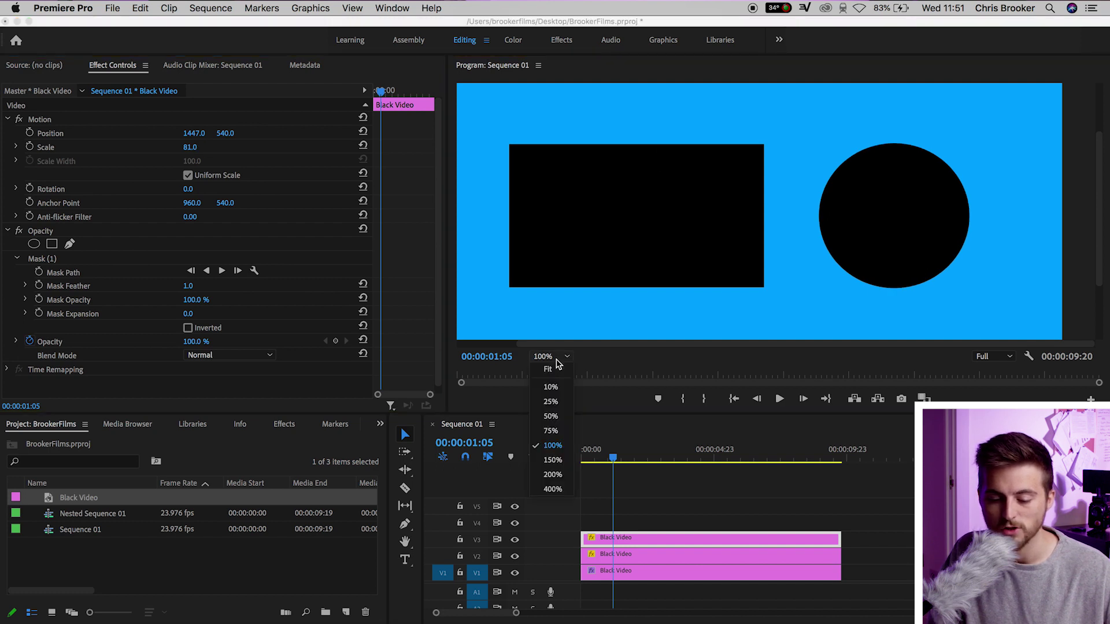
{"action": "left_click", "coordinate": [543, 298]}
{"action": "left_click", "coordinate": [672, 460]}
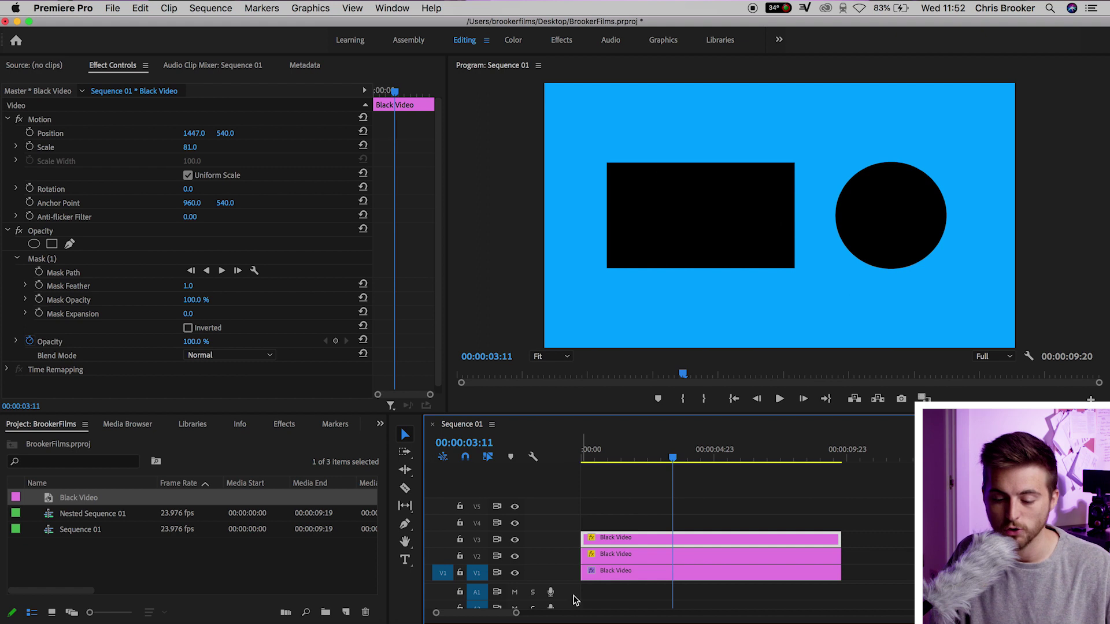
Step: Apply the Tint effect to both the V2 rectangle and V3 circle clips
{"action": "left_click_drag", "start_coordinate": [727, 520], "coordinate": [650, 559]}
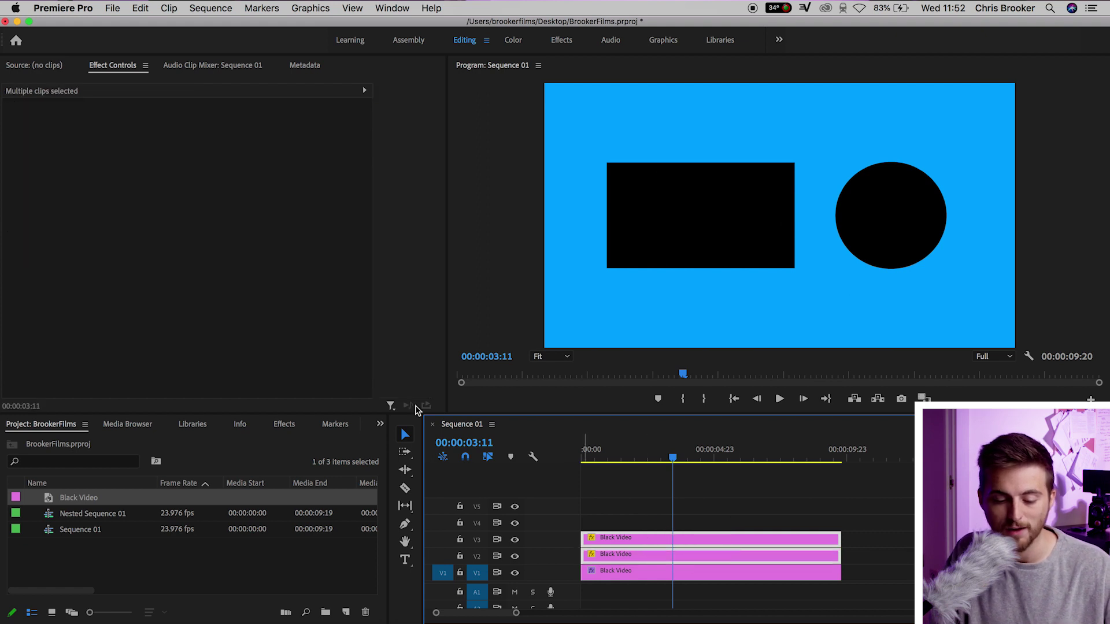
{"action": "left_click", "coordinate": [283, 425]}
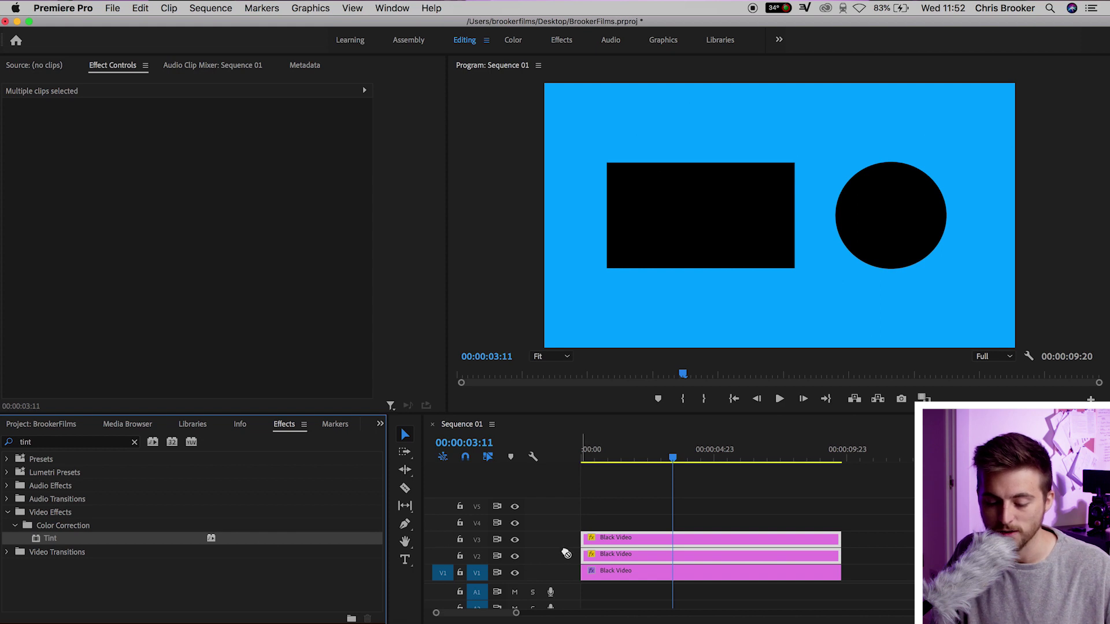
{"action": "left_click_drag", "start_coordinate": [566, 553], "coordinate": [601, 555]}
Step: Set Tint's Map Black To white on the circle clip, then on the rectangle clip
{"action": "left_click", "coordinate": [636, 536]}
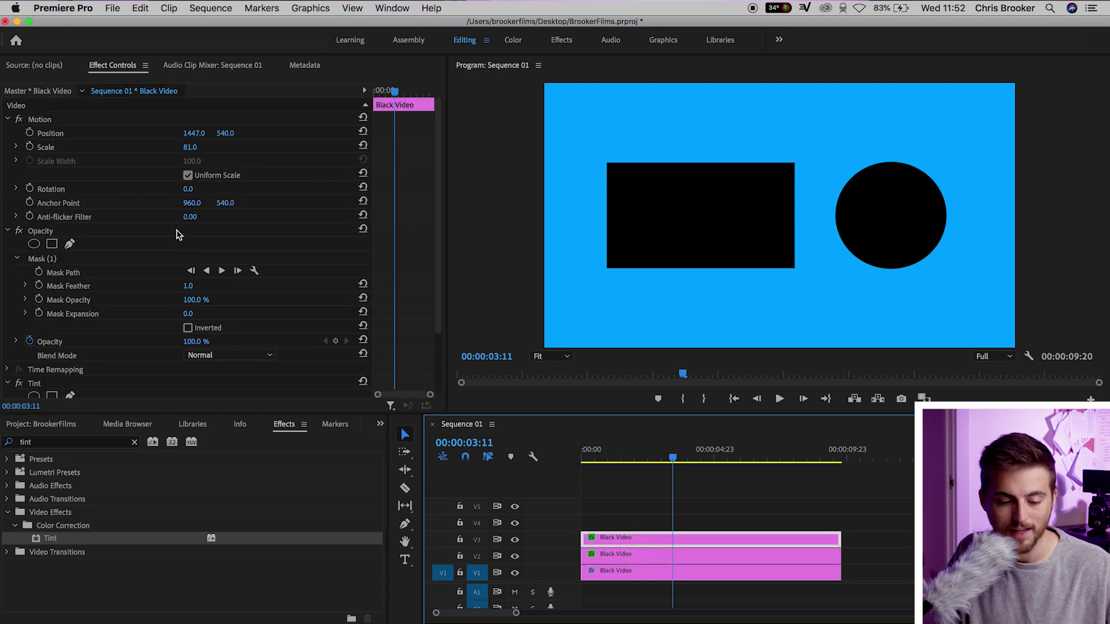
{"action": "scroll", "coordinate": [163, 300], "scroll_direction": "down", "scroll_amount": 3}
{"action": "left_click", "coordinate": [75, 347]}
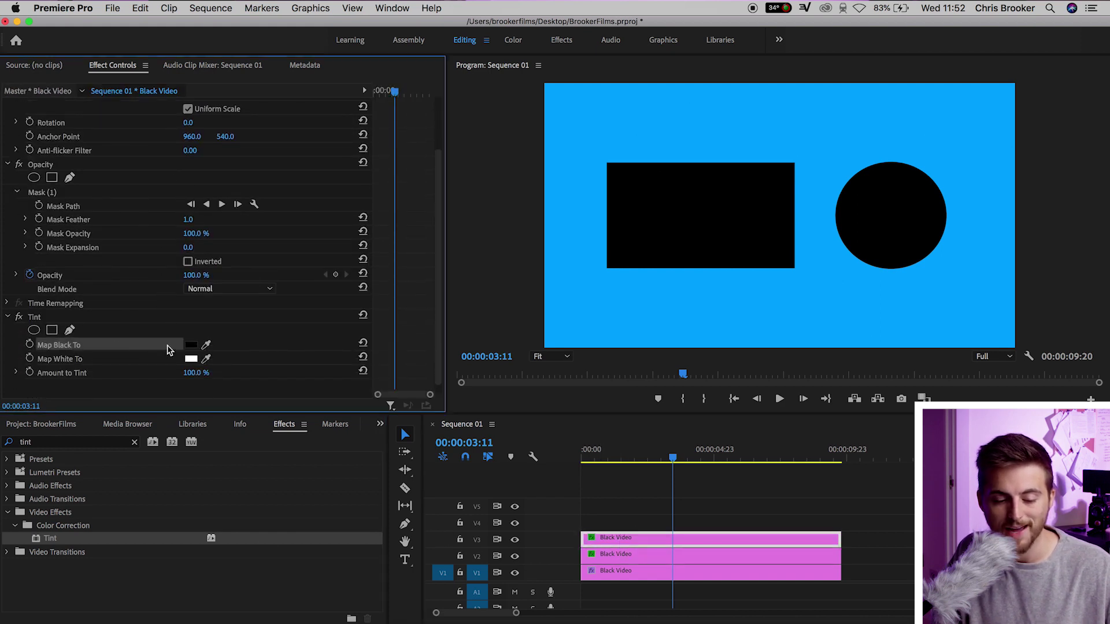
{"action": "left_click", "coordinate": [191, 344]}
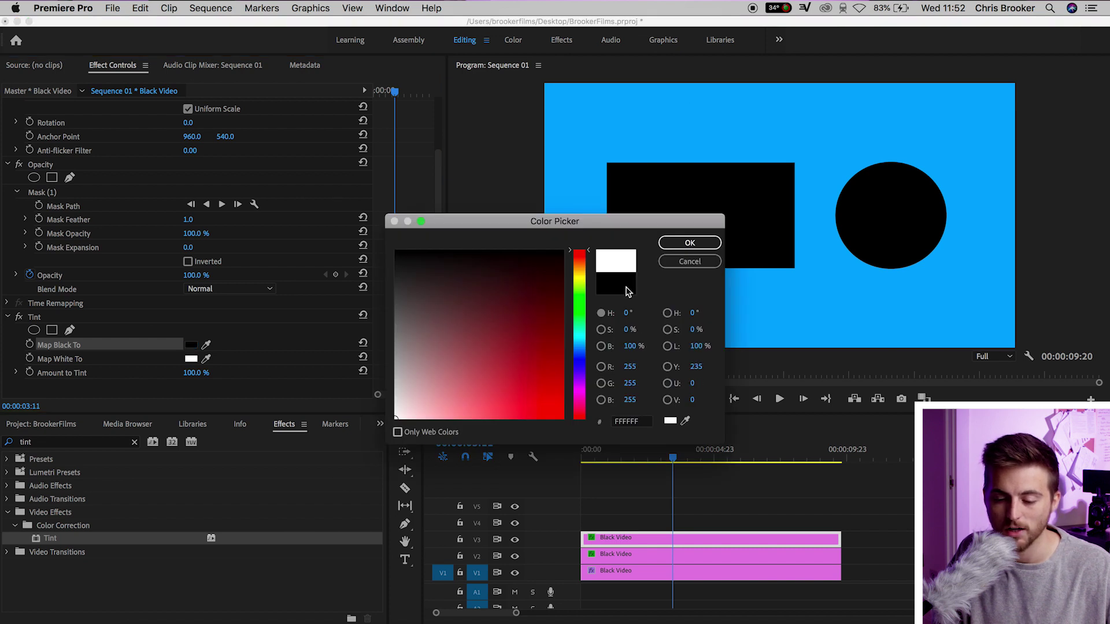
{"action": "left_click", "coordinate": [688, 243]}
{"action": "left_click", "coordinate": [677, 558]}
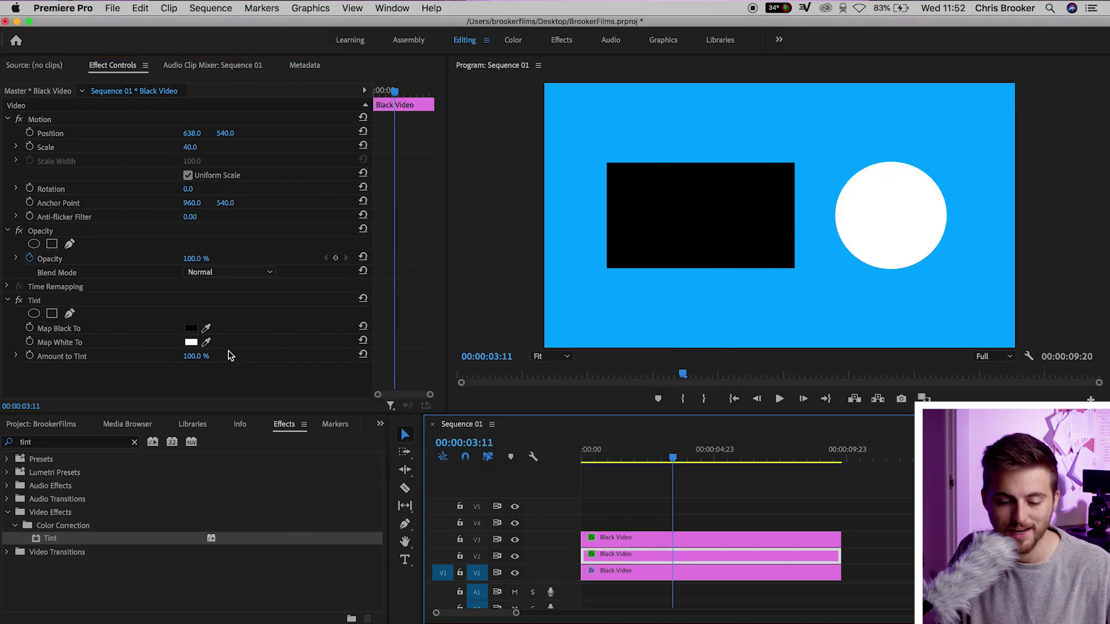
{"action": "left_click", "coordinate": [192, 330]}
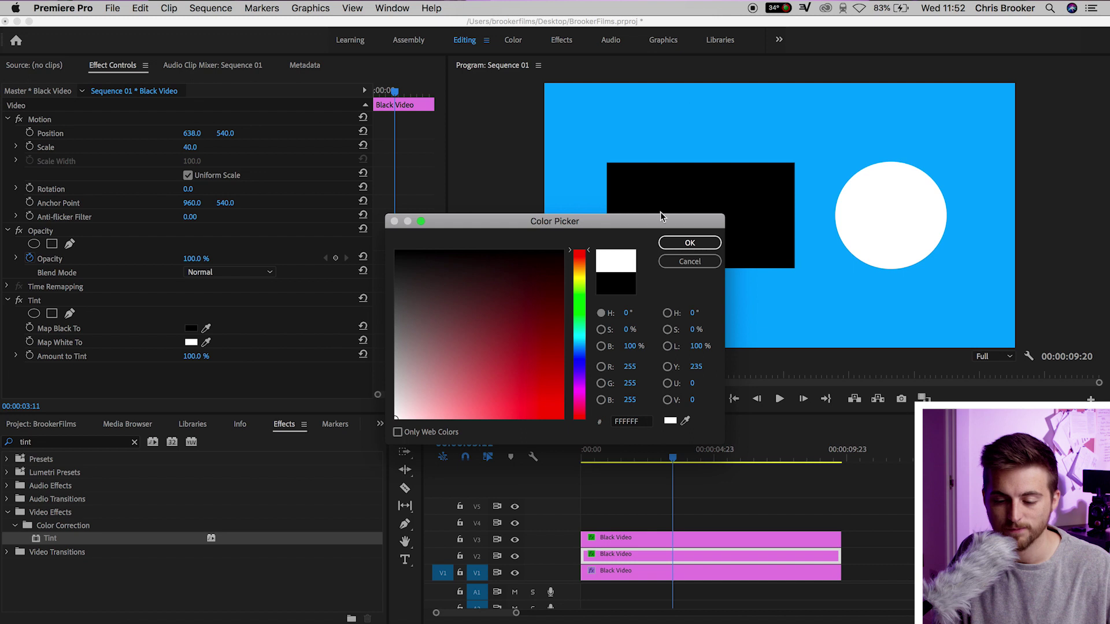
{"action": "left_click", "coordinate": [693, 243]}
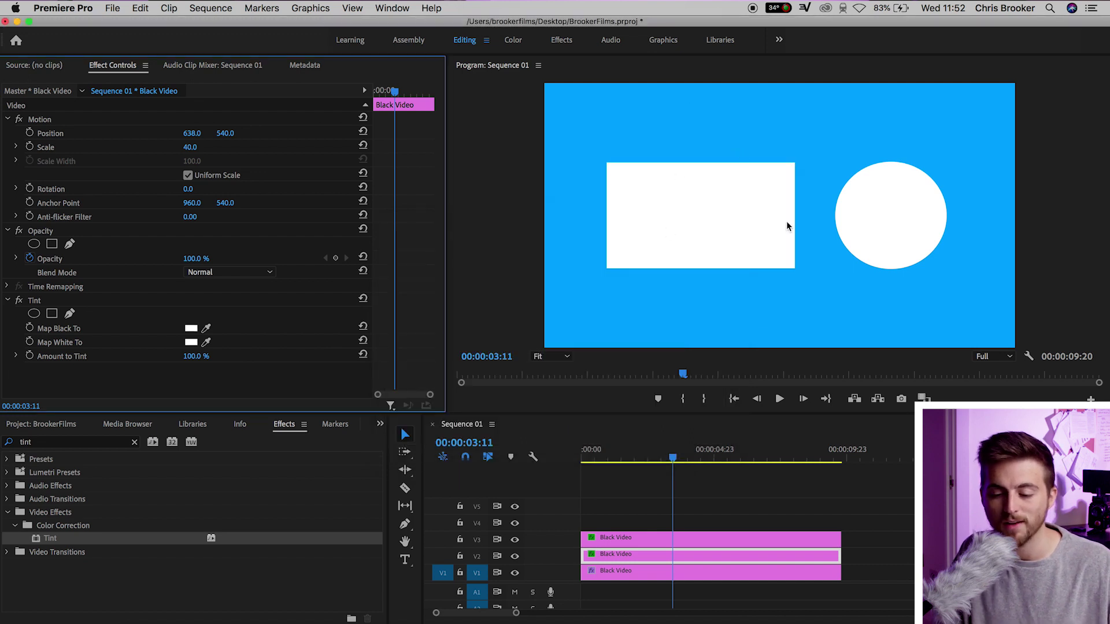